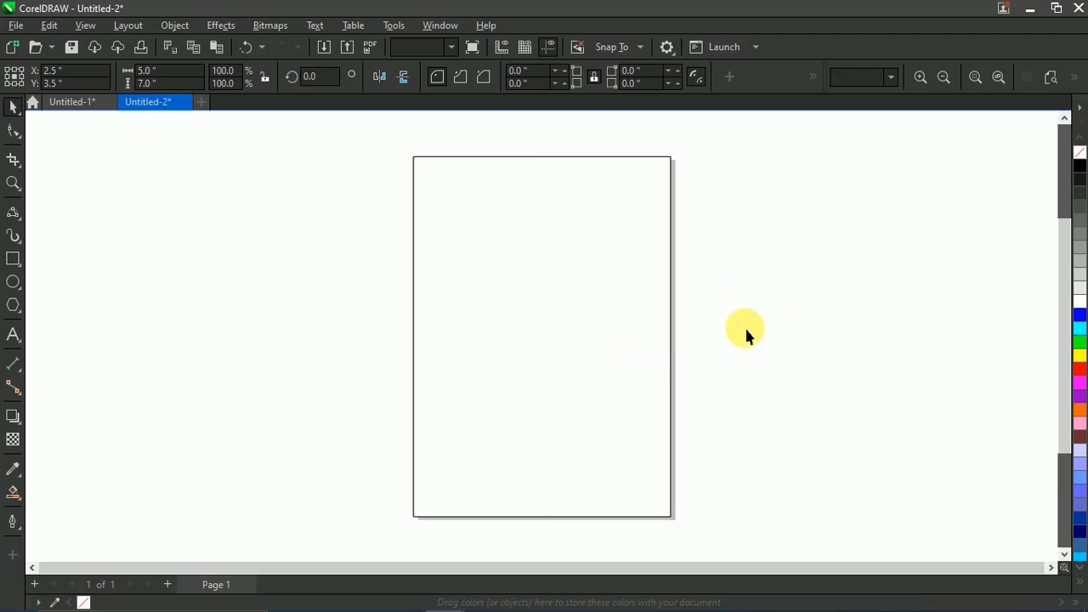
Draw a sagging 3-point curve about 3.86 by 1.14 inches from the page's left edge and shift it slightly down the page
click(13, 213)
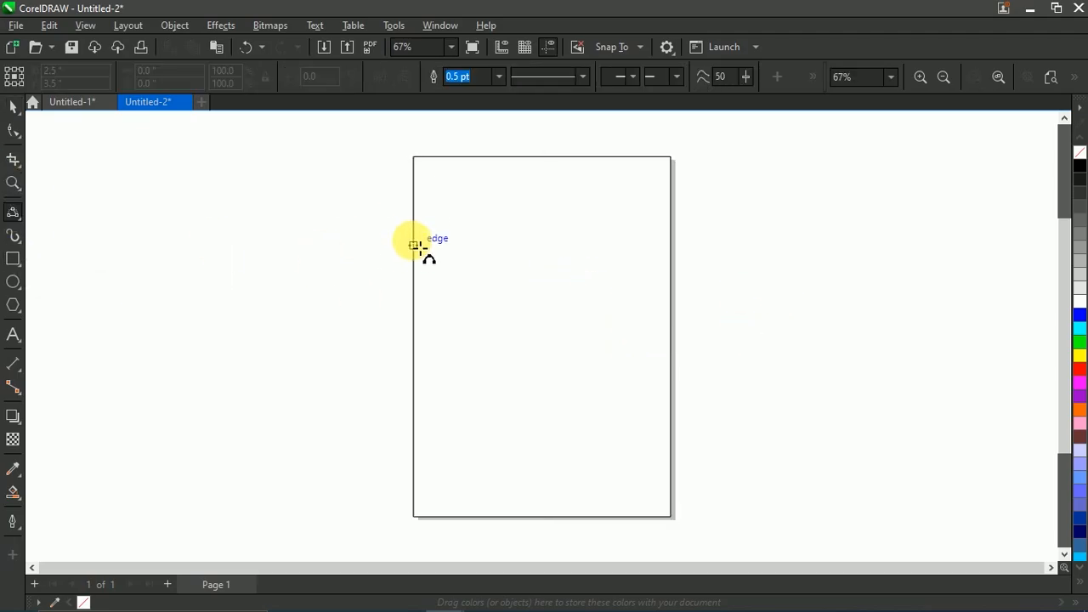
drag(413, 225, 613, 267)
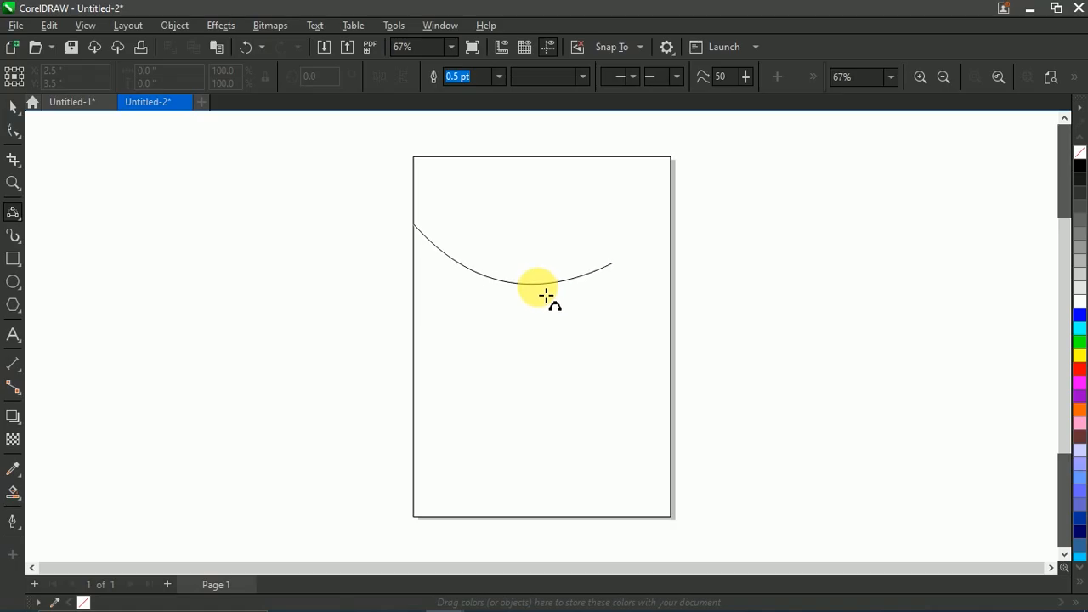
click(546, 295)
key(space)
drag(417, 230, 414, 256)
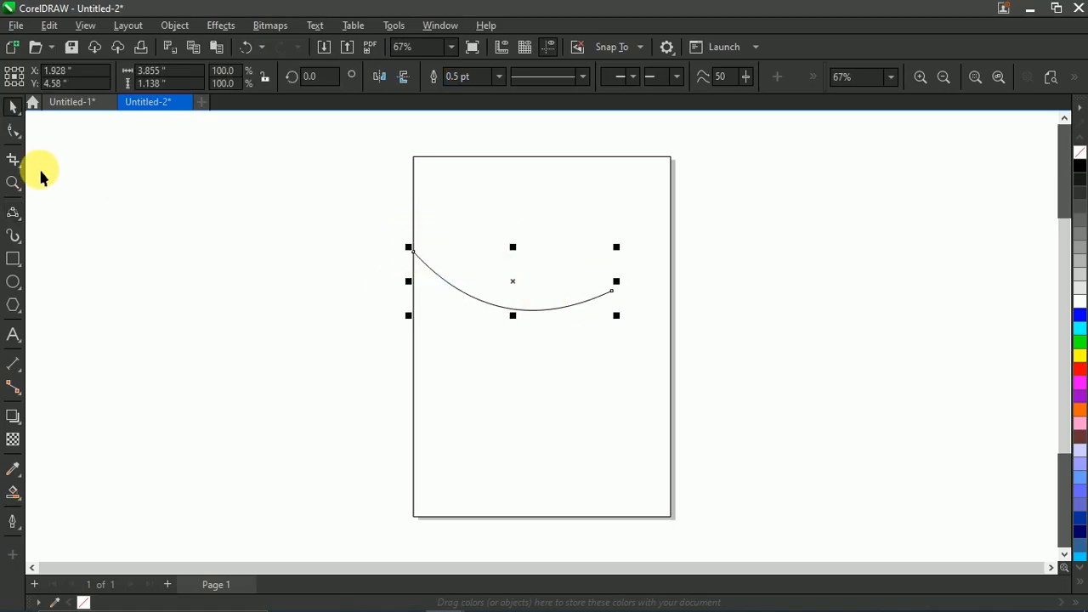
Pull the curve's right end node inward so the curve is about 3.48 inches wide
key(F10)
drag(609, 298, 595, 292)
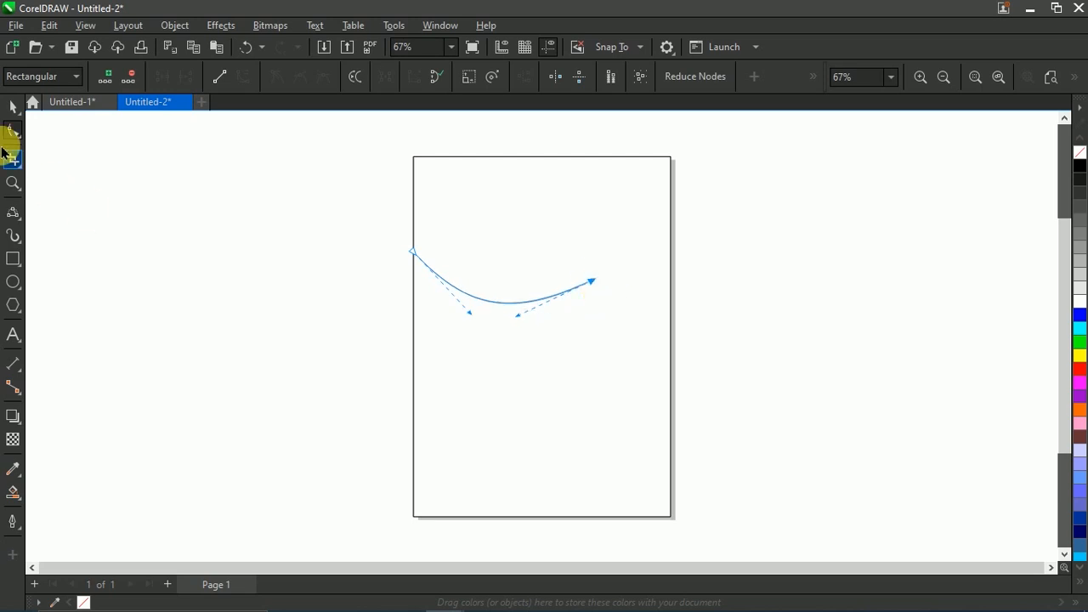
click(8, 107)
click(265, 243)
Duplicate the curve below the original and reshape the copy so its right end meets the original's right end
click(420, 266)
drag(420, 266, 415, 315)
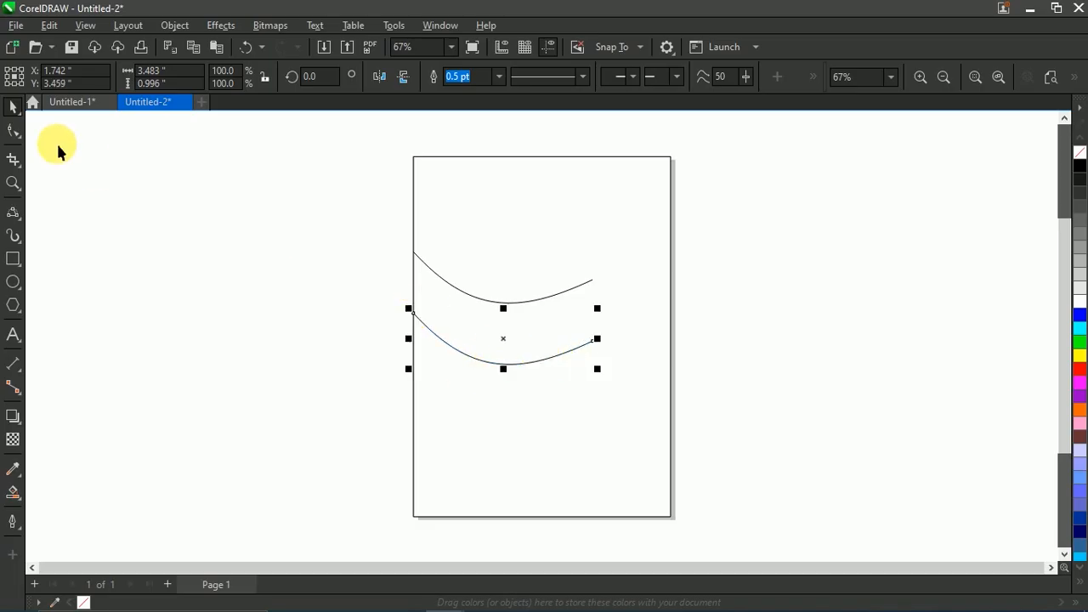
click(14, 130)
drag(592, 342, 592, 281)
drag(521, 320, 533, 338)
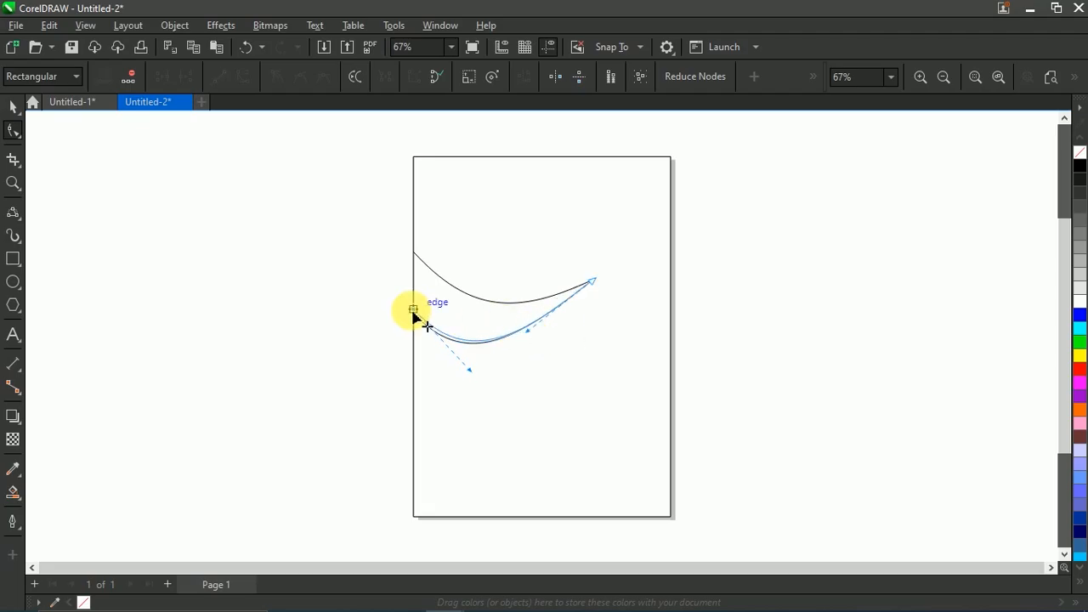
click(531, 324)
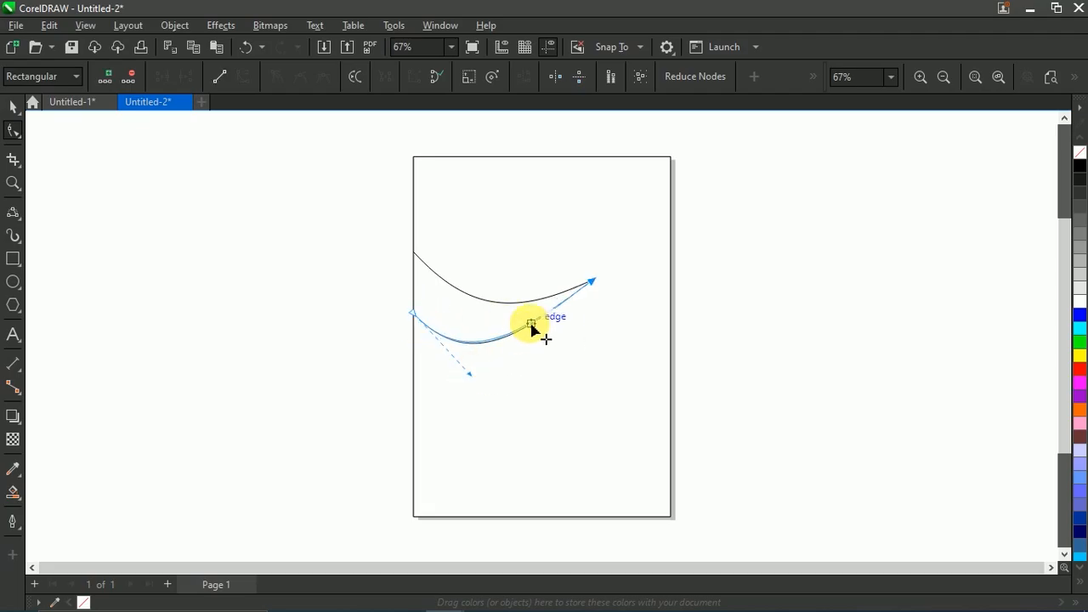
click(12, 108)
click(243, 243)
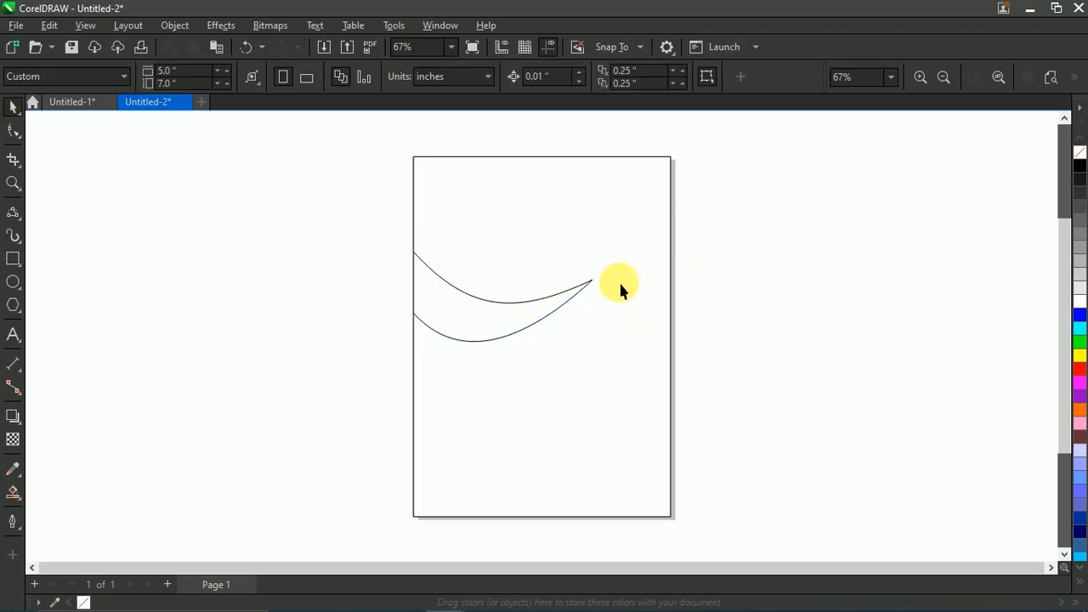
Draw a curve from the page's right edge to the lower left curve and bend it into an S about 2.48 by 1.56 inches
click(13, 214)
drag(672, 245, 585, 333)
click(567, 340)
click(17, 133)
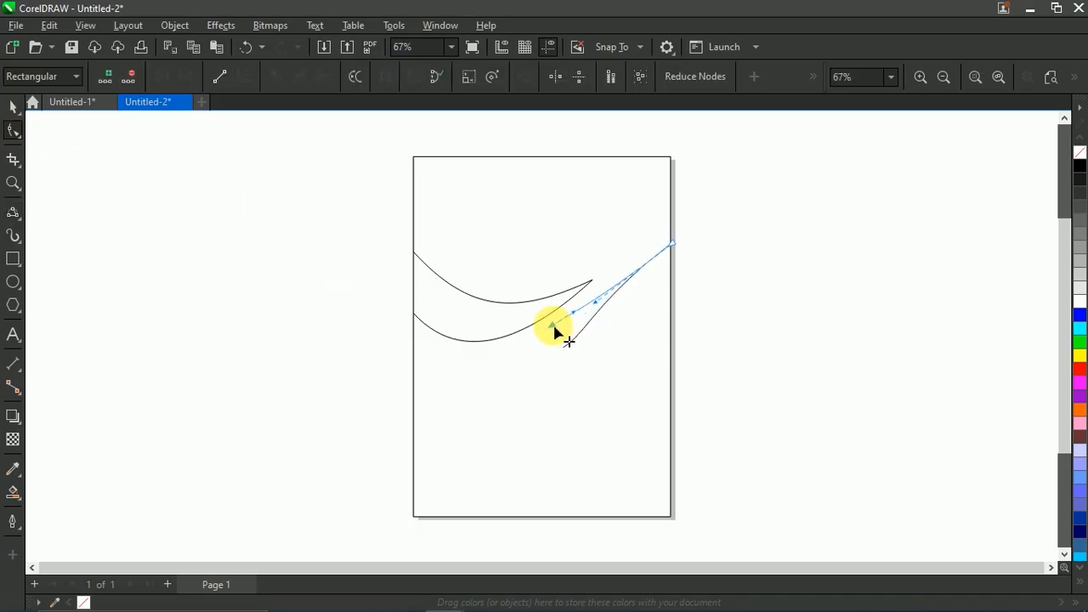
drag(548, 327, 606, 287)
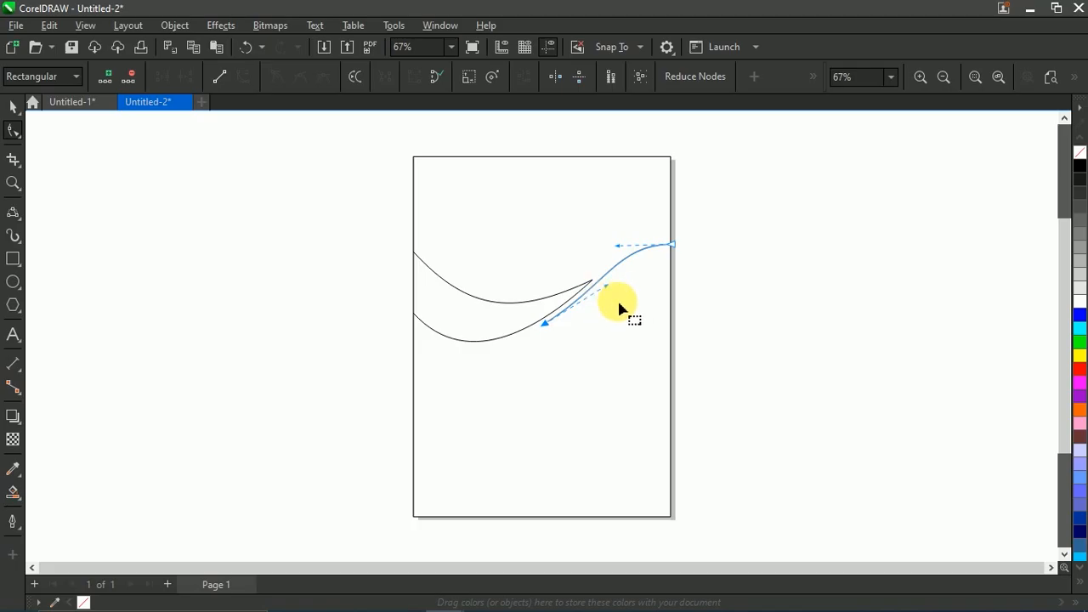
click(13, 107)
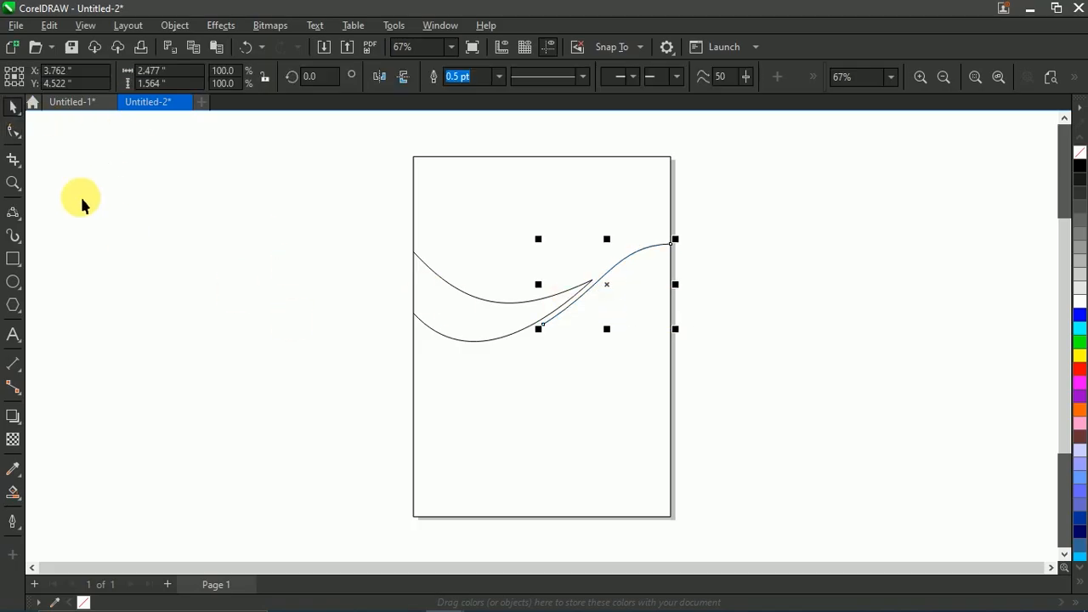
Draw a second 3-point curve from the page's right edge, below the S-curve, to the S-curve's lower end
click(15, 212)
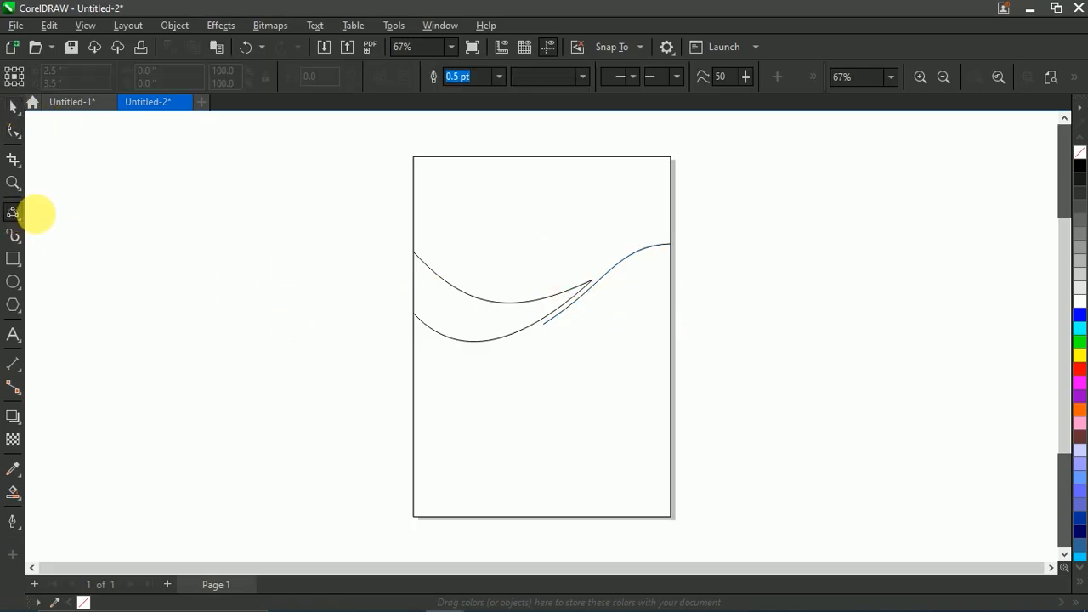
click(671, 296)
click(553, 331)
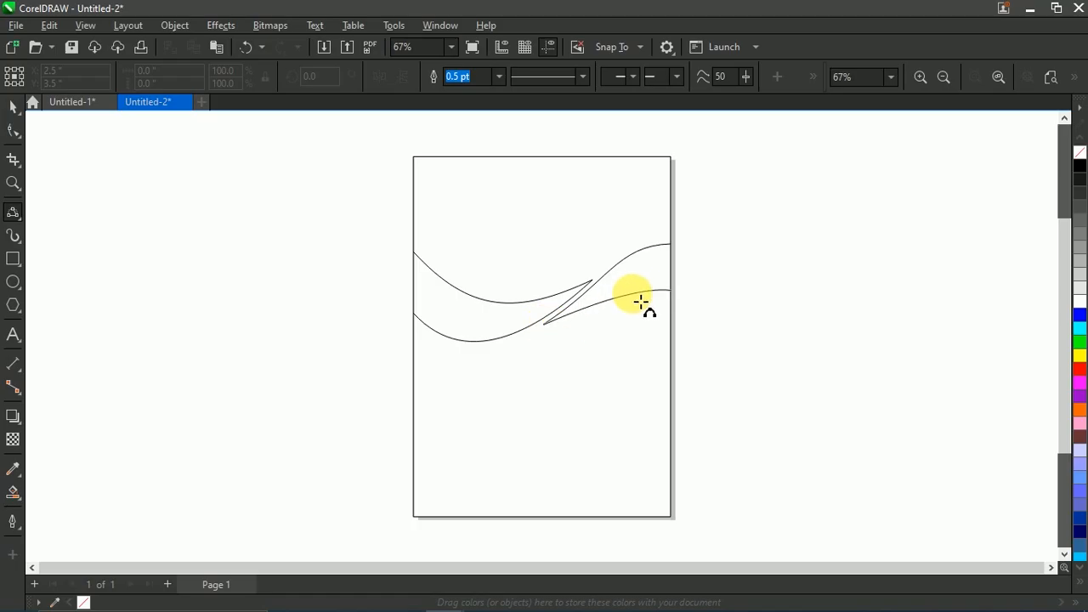
click(664, 291)
Reshape the lower right curve with its node handles so it arches upward near the page's right edge
click(12, 130)
drag(618, 280, 518, 348)
scroll(593, 299, up, 3)
scroll(641, 324, down, 2)
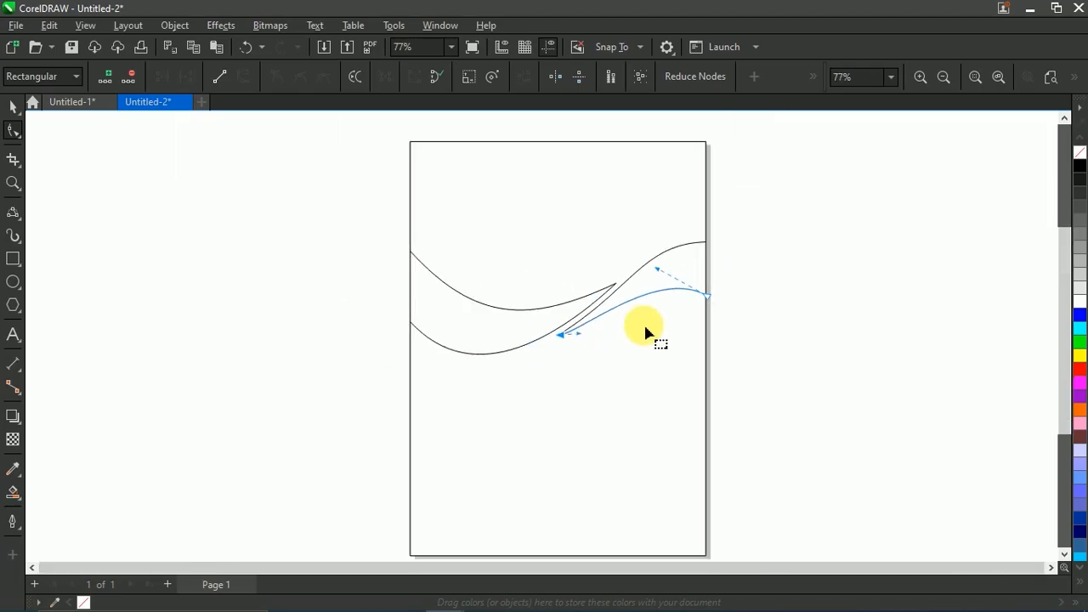
scroll(643, 338, up, 1)
drag(661, 248, 663, 231)
click(13, 107)
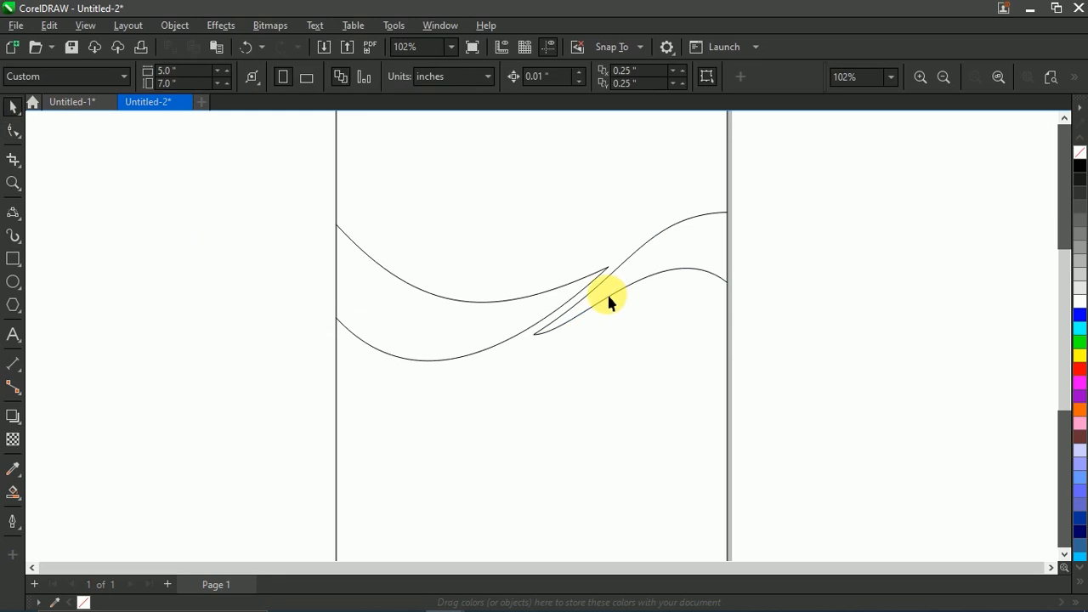
scroll(606, 292, down, 2)
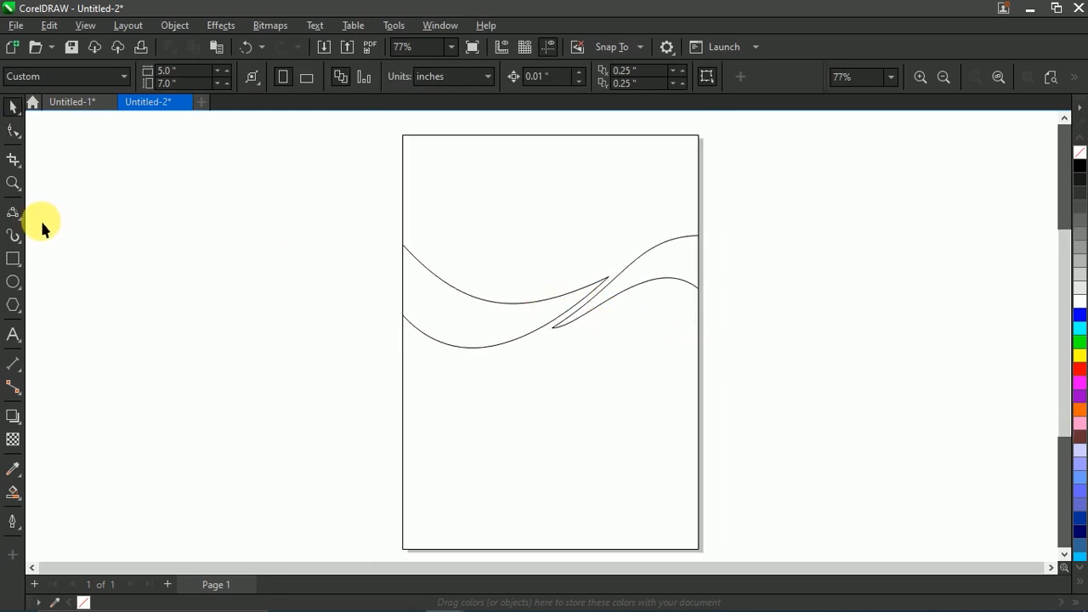
Draw a 3-point curve about 2.56 by 2.75 inches from the page's top-left corner to the upper left wave curve
click(13, 212)
click(404, 137)
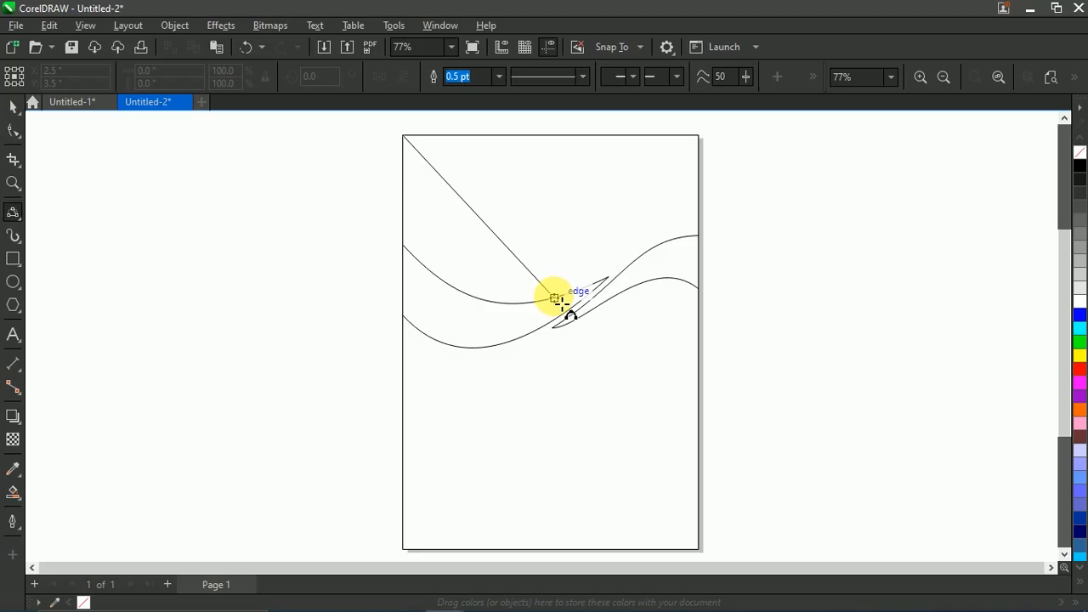
drag(555, 299, 466, 240)
click(449, 228)
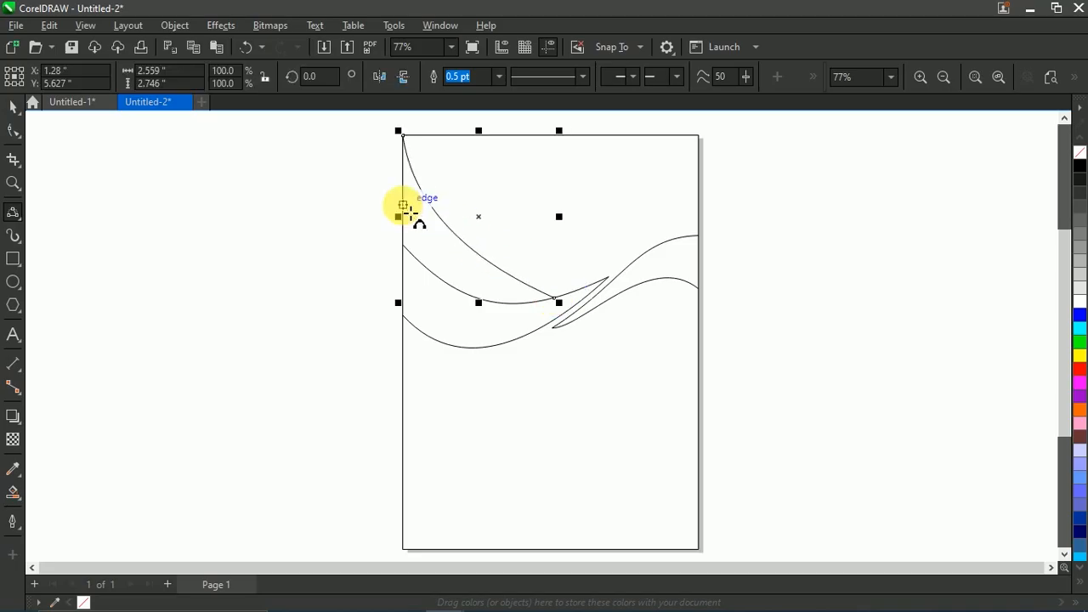
Draw a second curve about 1.69 by 1.88 inches from the page's left edge to the low point of the upper wave curve
drag(402, 192, 498, 304)
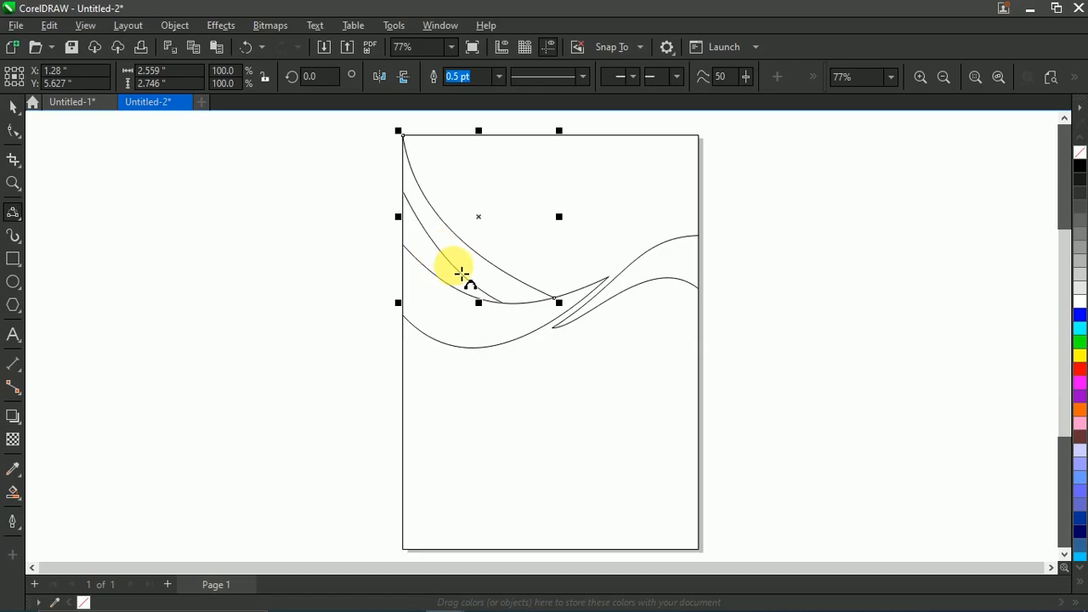
click(456, 273)
key(space)
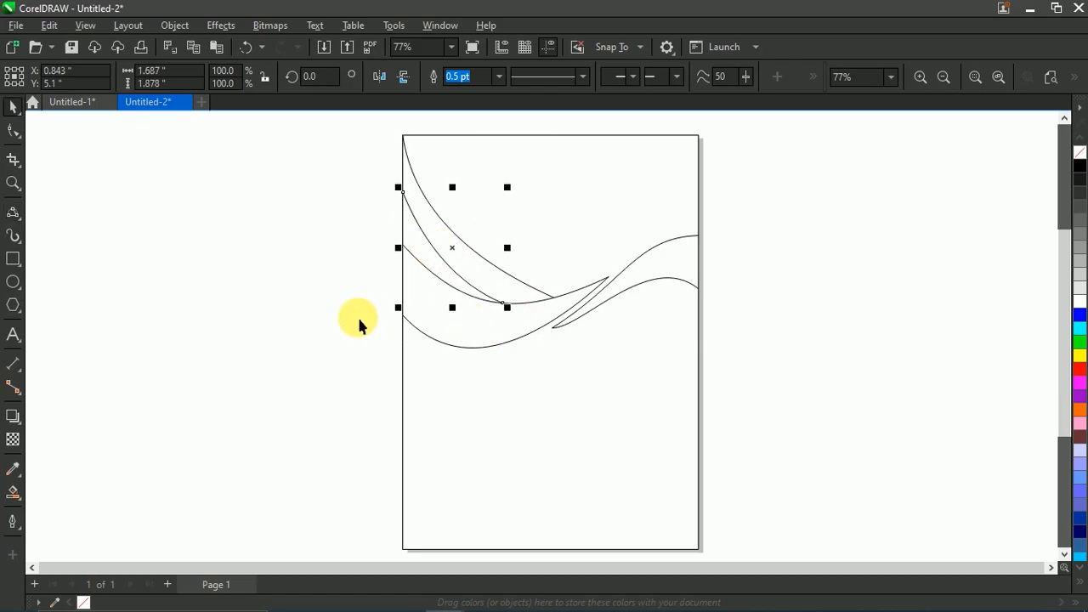
click(359, 318)
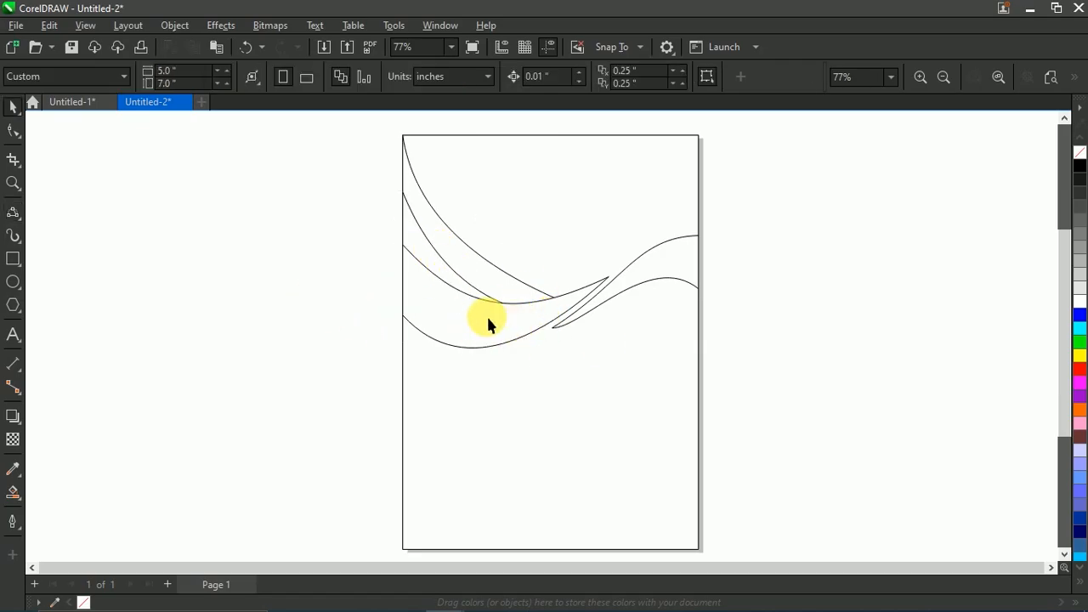
Draw a shallow curve about 1.69 by 0.26 inches inside the left wave, from the page edge to the inner curves' meeting node
click(13, 213)
drag(403, 297, 501, 302)
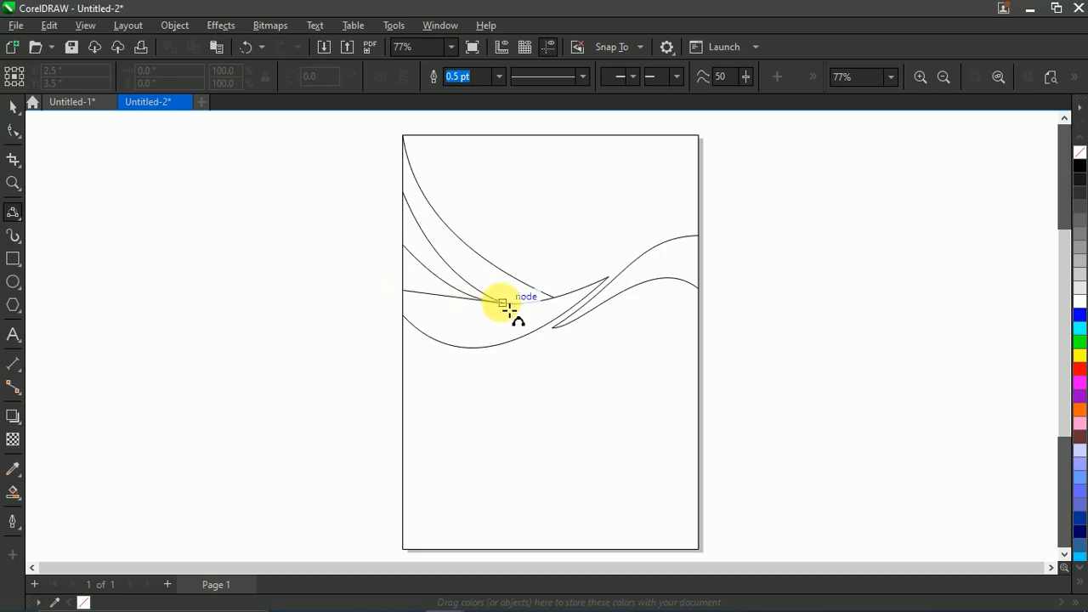
click(466, 309)
Draw a long curve inside the left wave from the page's left edge to near the wave's right tip
drag(401, 304, 607, 278)
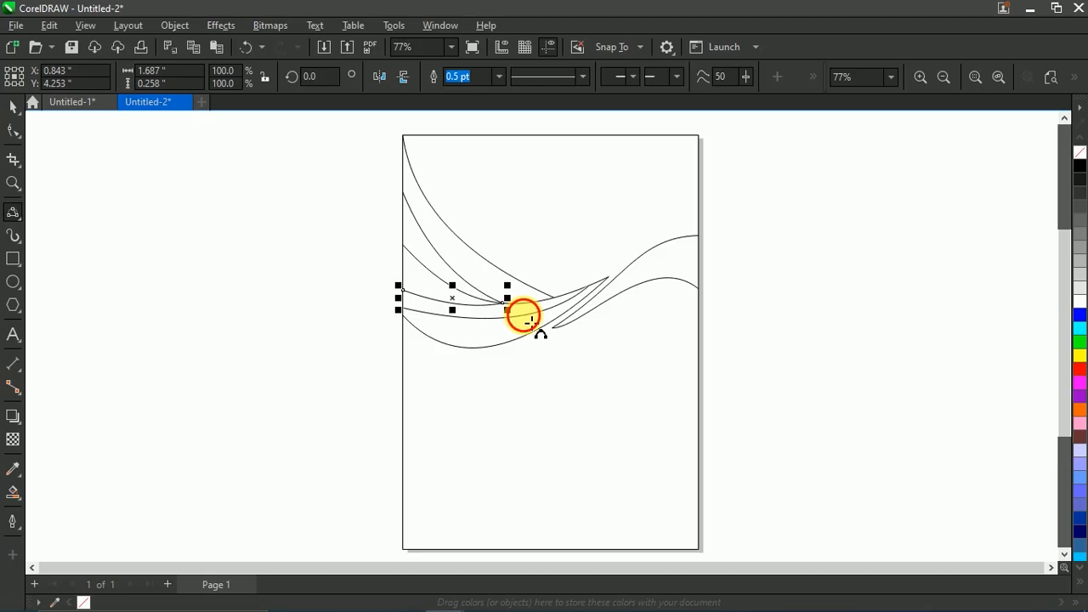
click(529, 319)
click(13, 106)
click(544, 348)
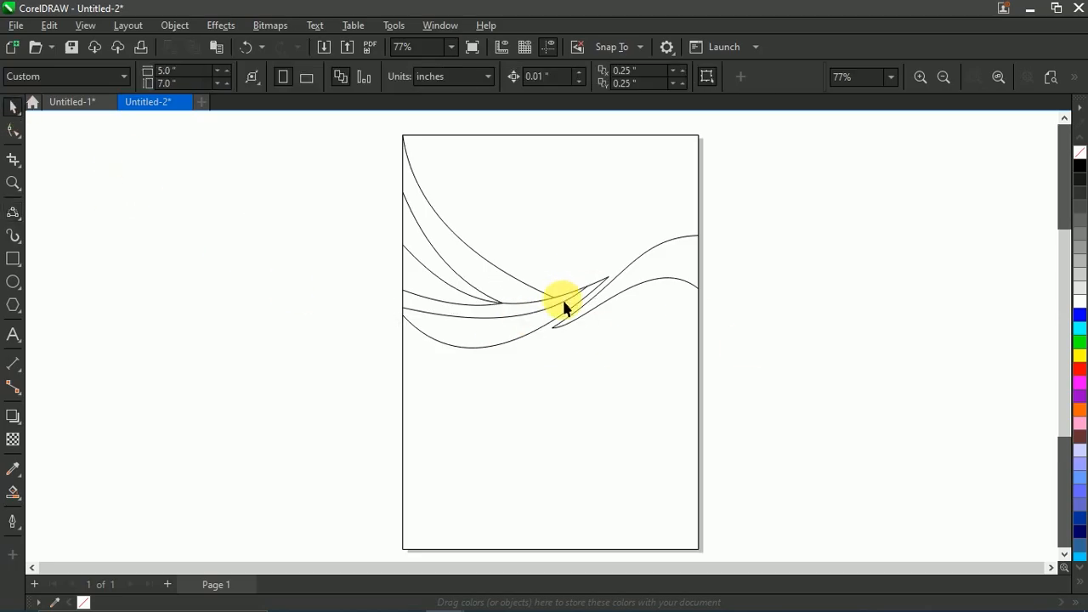
Fill the sections of the left wave with slate blue using Smart Fill
click(1052, 79)
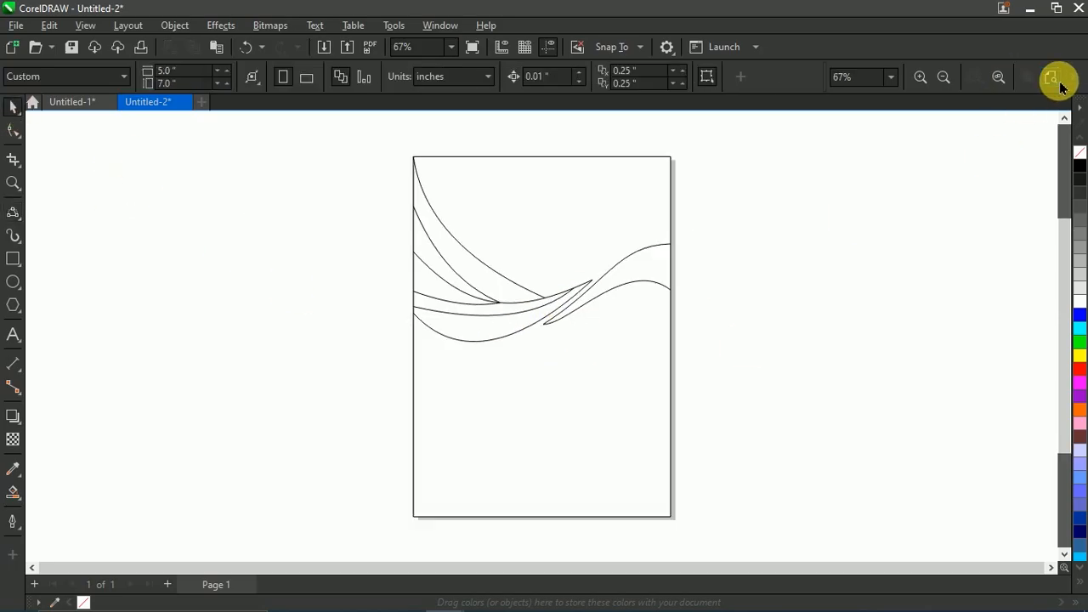
click(12, 491)
scroll(498, 280, up, 2)
click(393, 221)
click(400, 285)
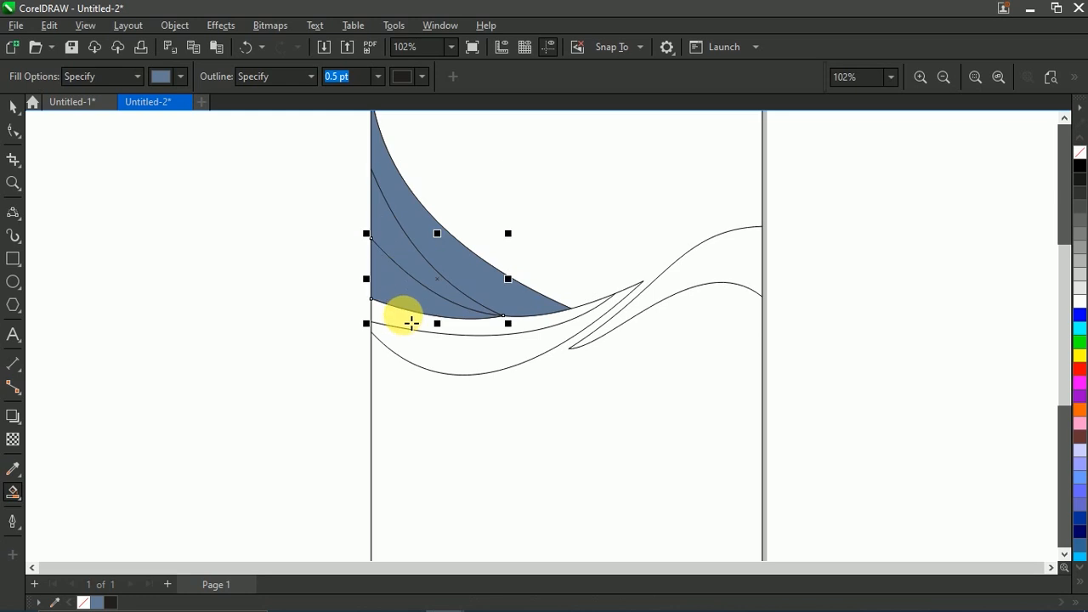
click(417, 323)
click(446, 357)
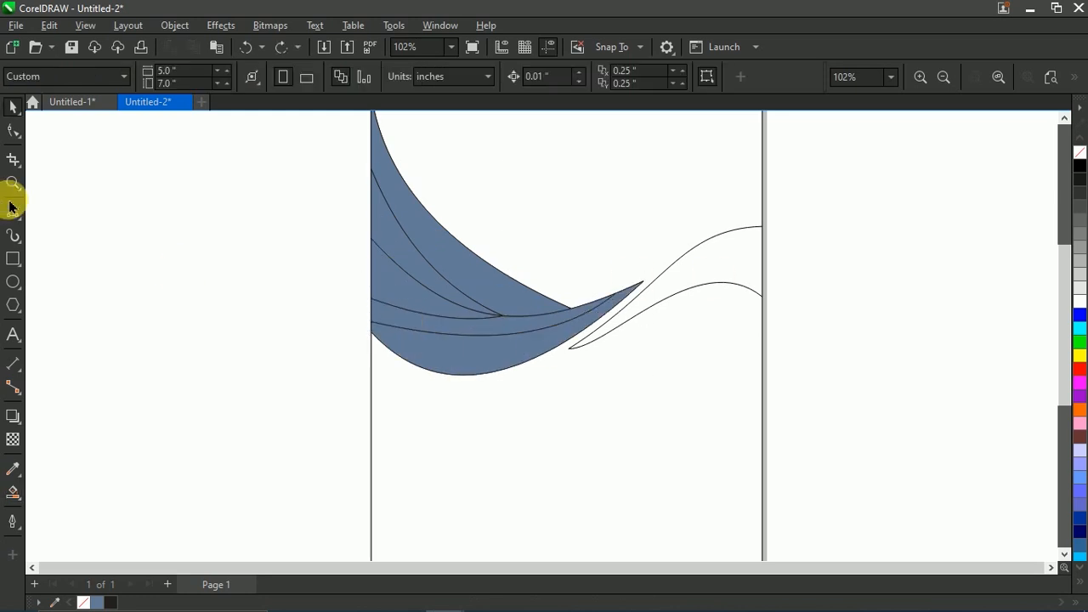
Draw a 3-point curve inside the right wave from its lower left tip to the page's right edge
click(13, 213)
drag(569, 348, 760, 252)
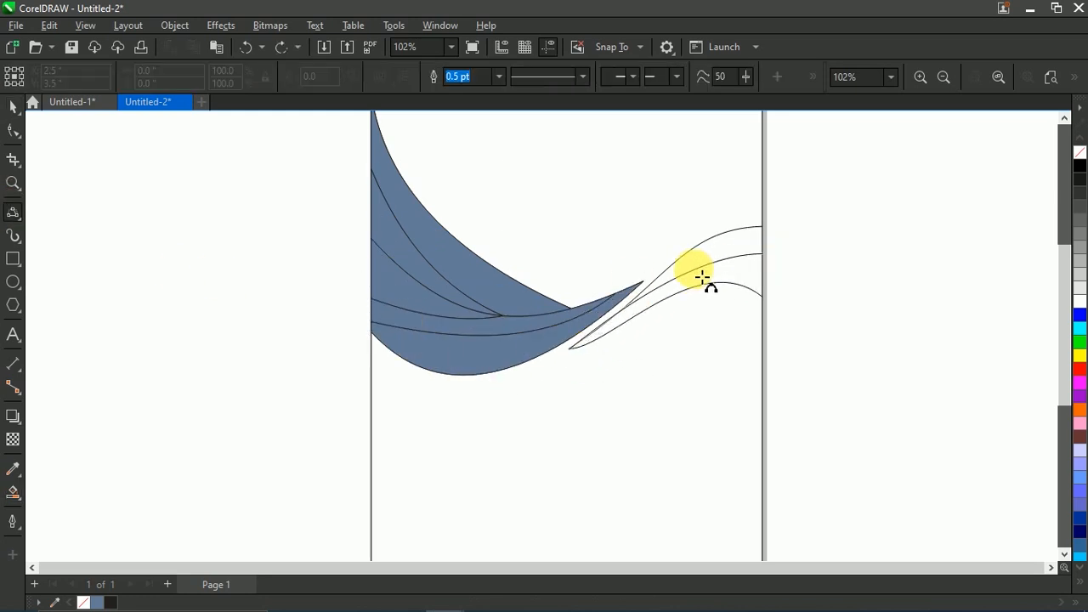
click(712, 274)
Reshape the right wave's middle curve and lower its page-edge end so it follows the curves above and below
click(13, 130)
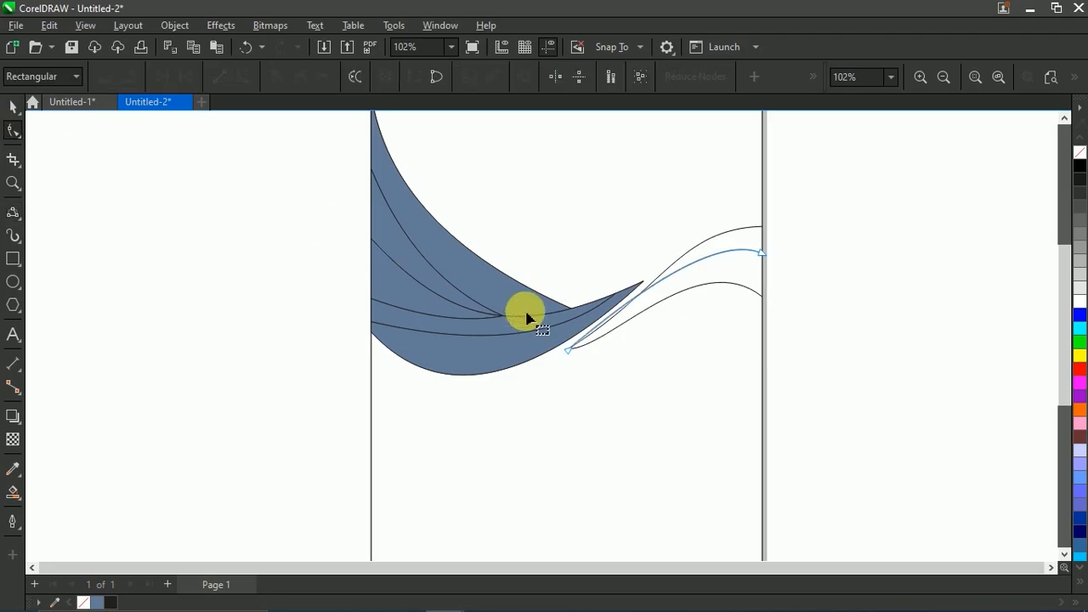
click(567, 348)
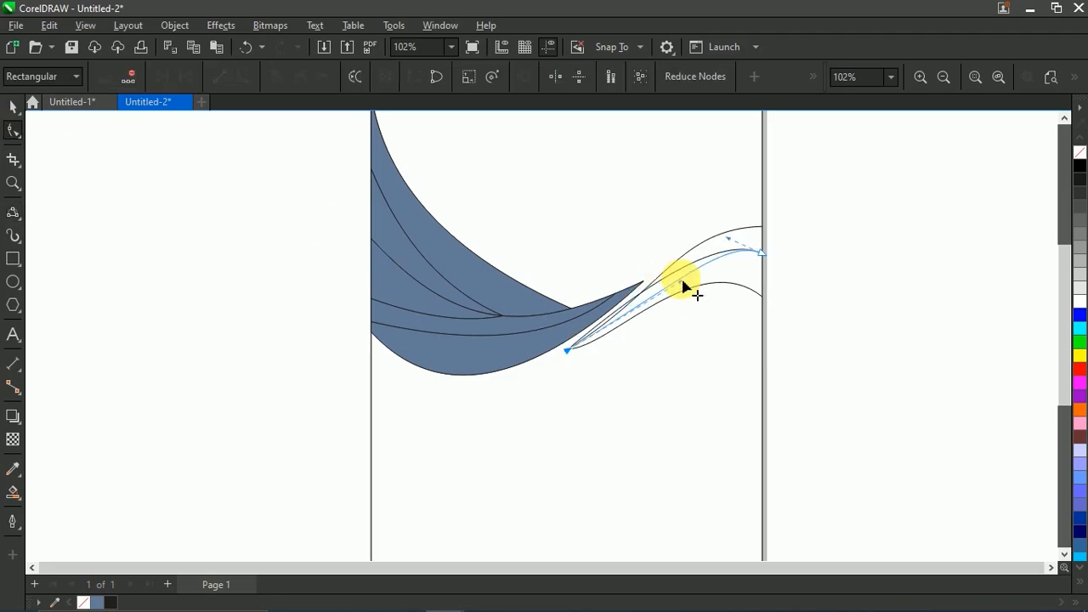
drag(760, 252, 706, 230)
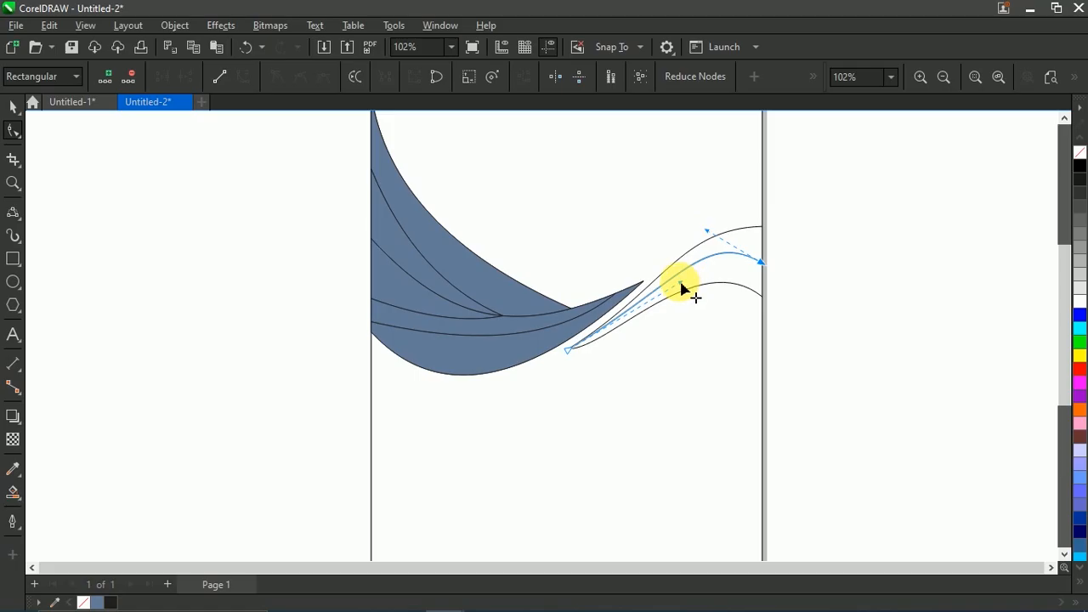
click(12, 106)
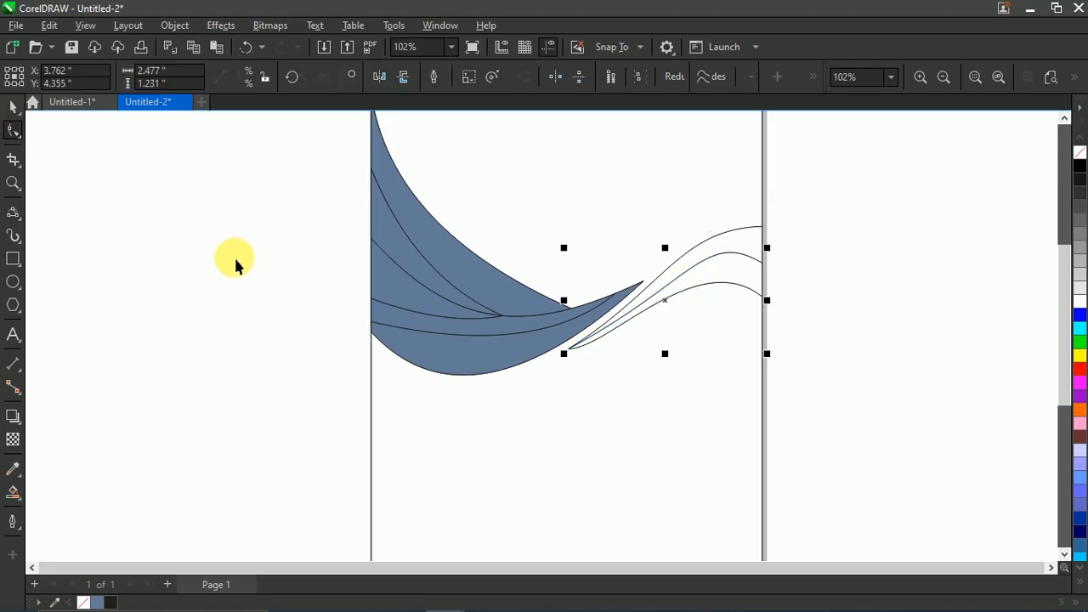
click(231, 255)
Fill the upper and lower bands of the right wave with slate blue using Smart Fill
click(12, 490)
click(751, 276)
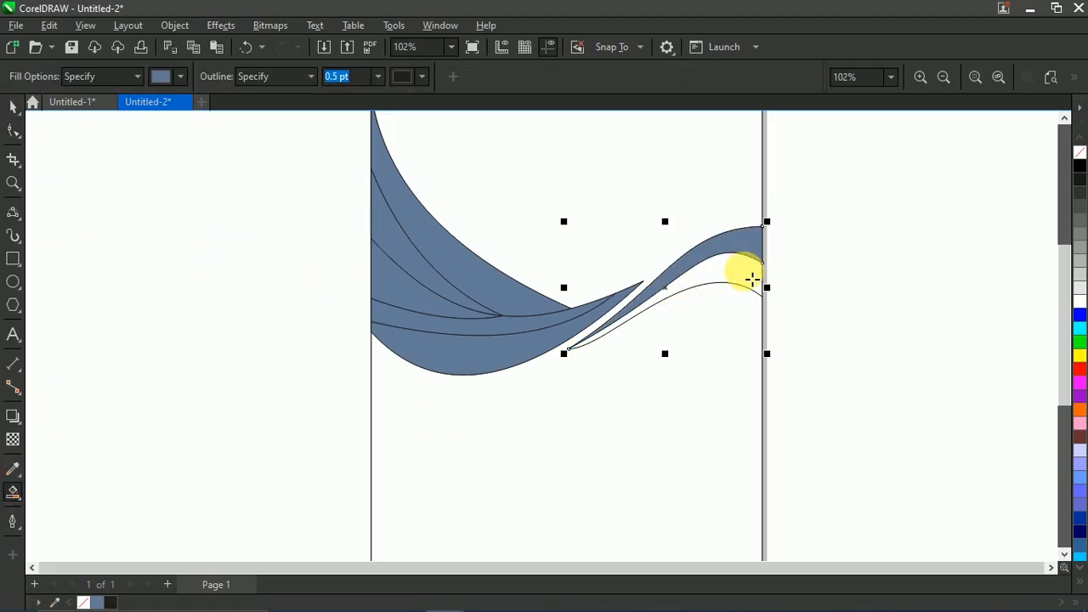
click(756, 289)
key(space)
click(913, 273)
Remove the outlines from all the wave artwork on the page
scroll(591, 303, down, 4)
drag(800, 158, 360, 394)
right_click(1081, 151)
click(1024, 146)
click(777, 223)
Apply a linear gradient across the left wave's top band from its upper tip to its lower right tip, ending in light blue
click(1046, 79)
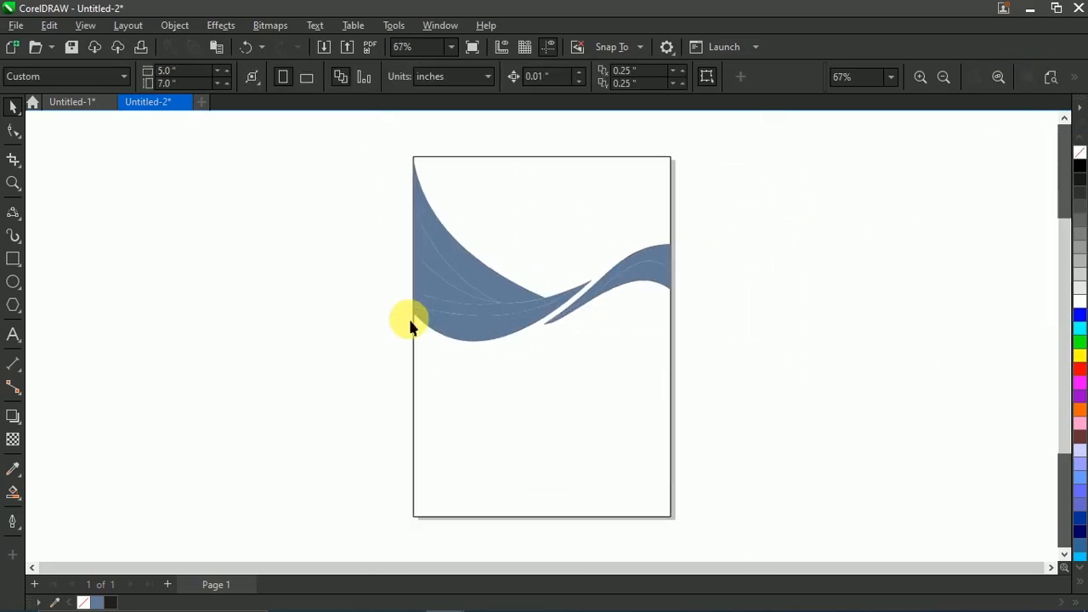
click(463, 260)
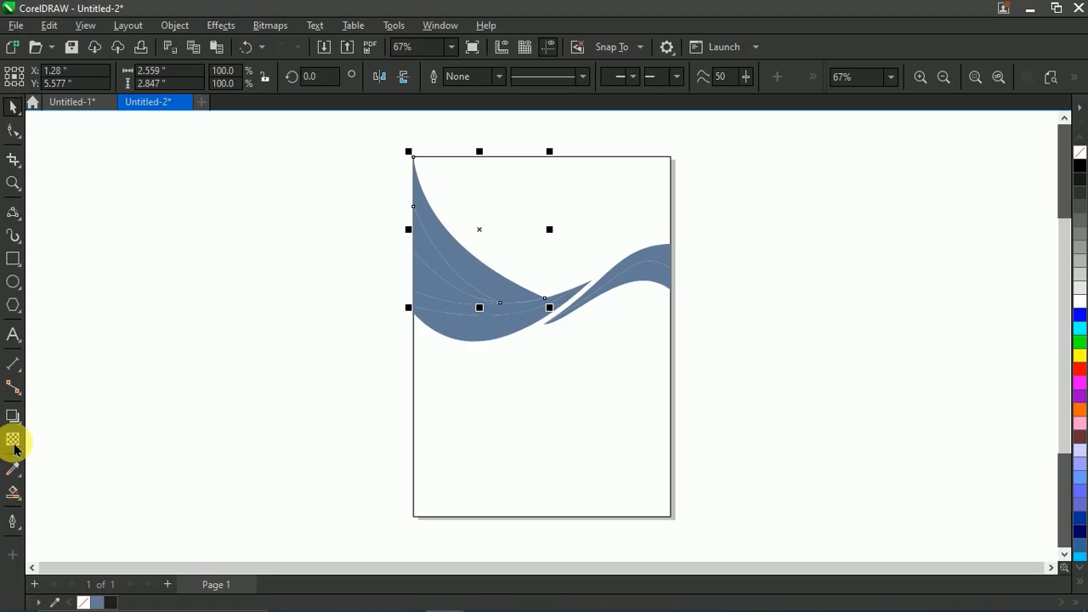
click(12, 492)
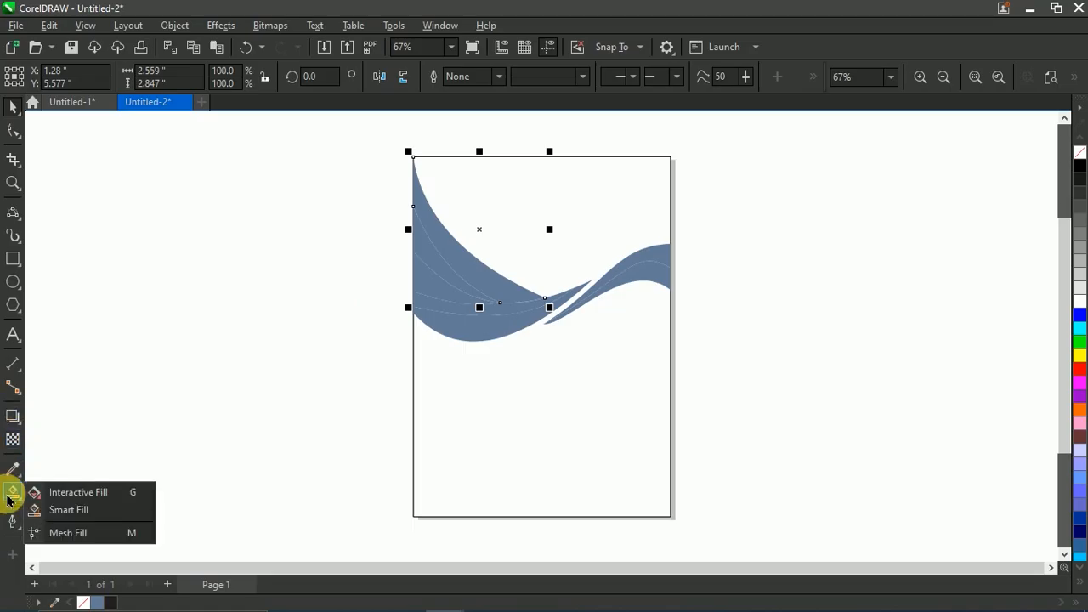
click(56, 491)
drag(413, 169, 549, 302)
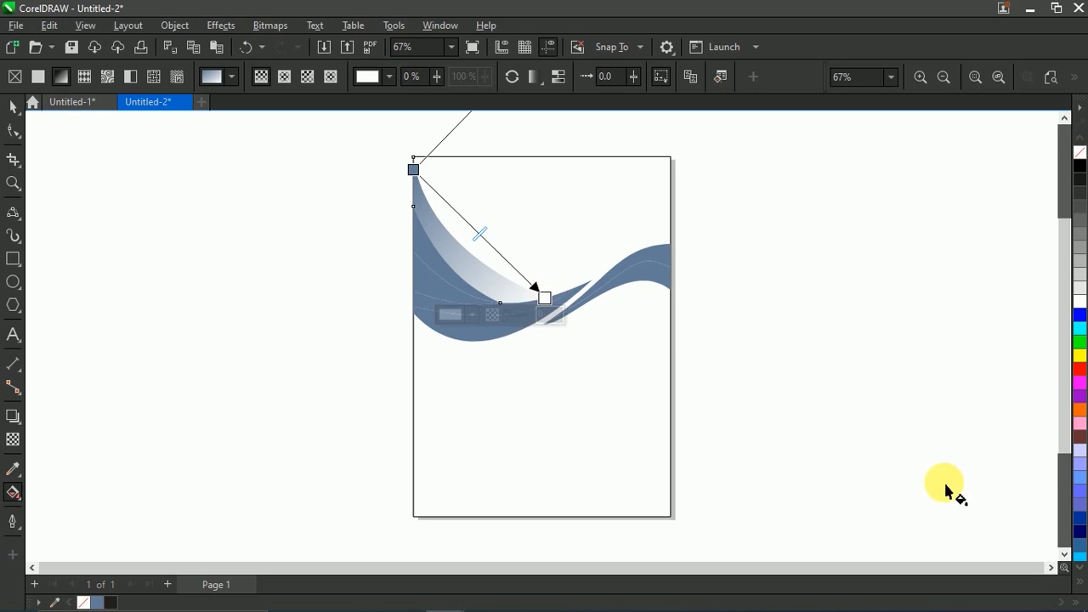
click(1081, 481)
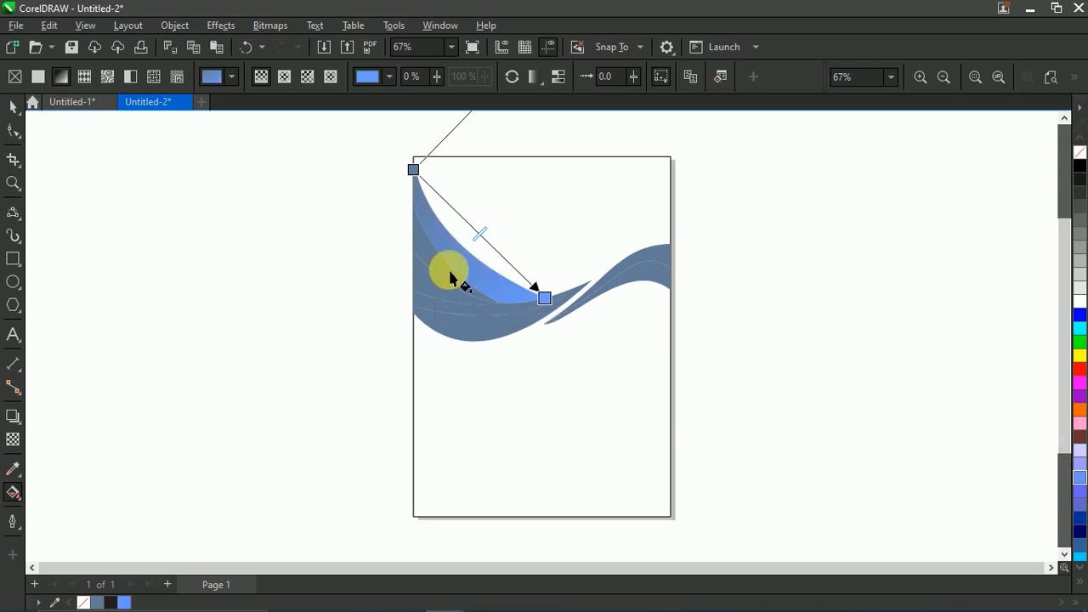
Set the gradient's start colour to purple and move its start point outside the page's left edge
click(414, 170)
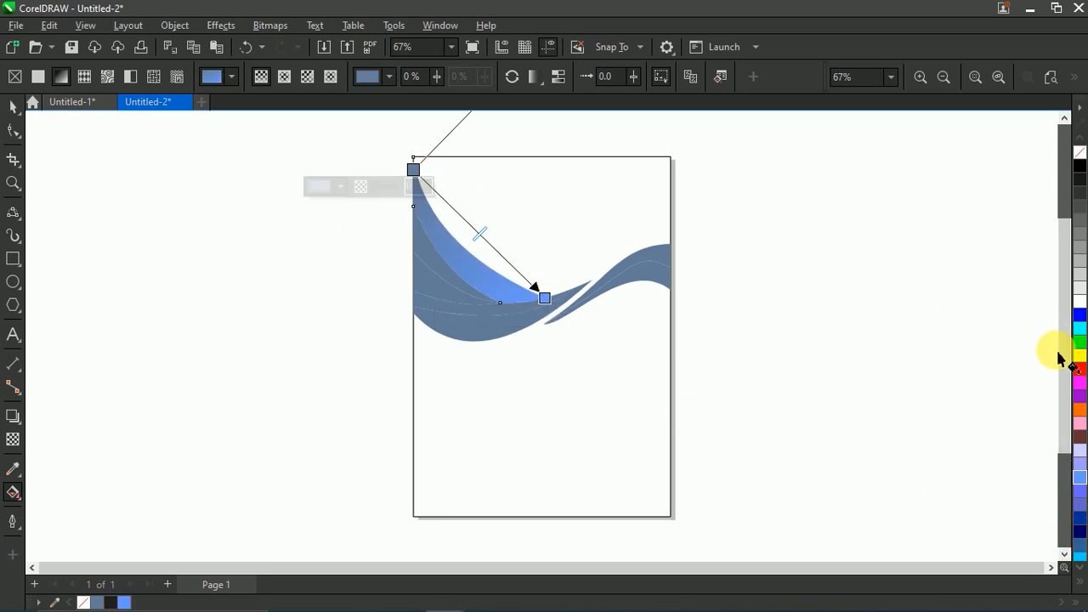
click(1083, 400)
scroll(450, 170, up, 1)
click(410, 233)
drag(411, 234, 315, 215)
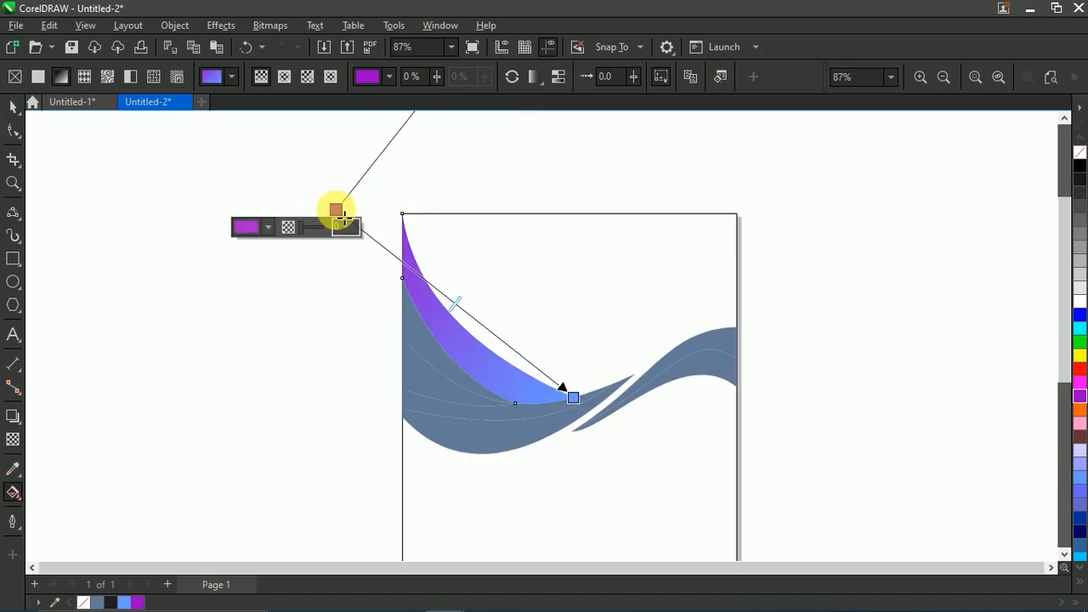
click(13, 105)
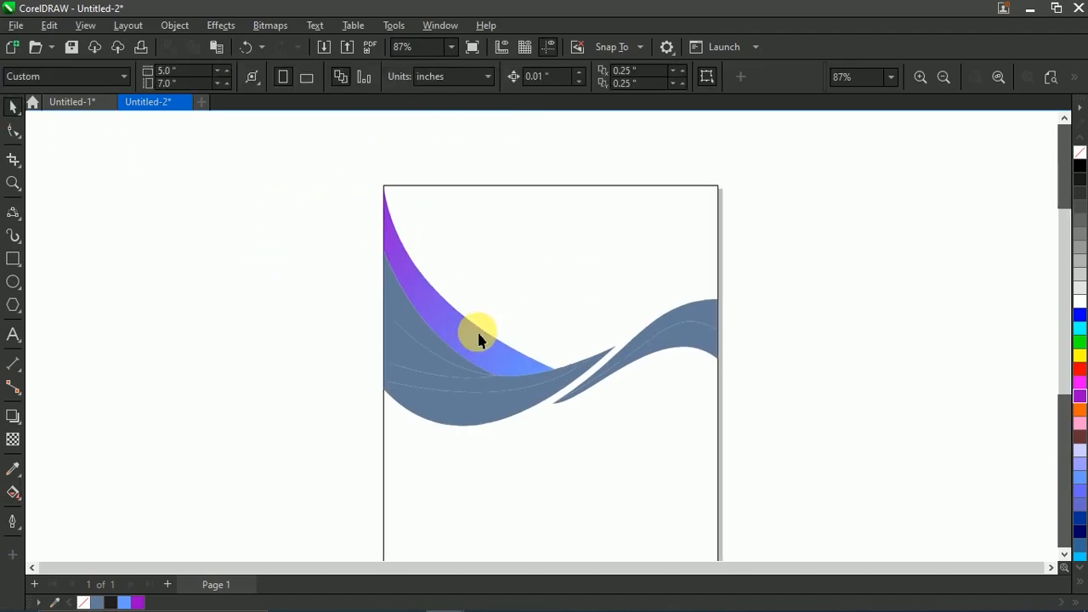
Copy the top band's purple-to-blue gradient fill onto the remaining bands of the left wave
drag(466, 333, 396, 334)
click(446, 360)
click(311, 315)
click(443, 386)
drag(442, 382, 425, 398)
click(441, 426)
click(461, 447)
Copy the purple-to-blue gradient fill onto the lower band of the right wave
drag(437, 356, 693, 337)
click(728, 368)
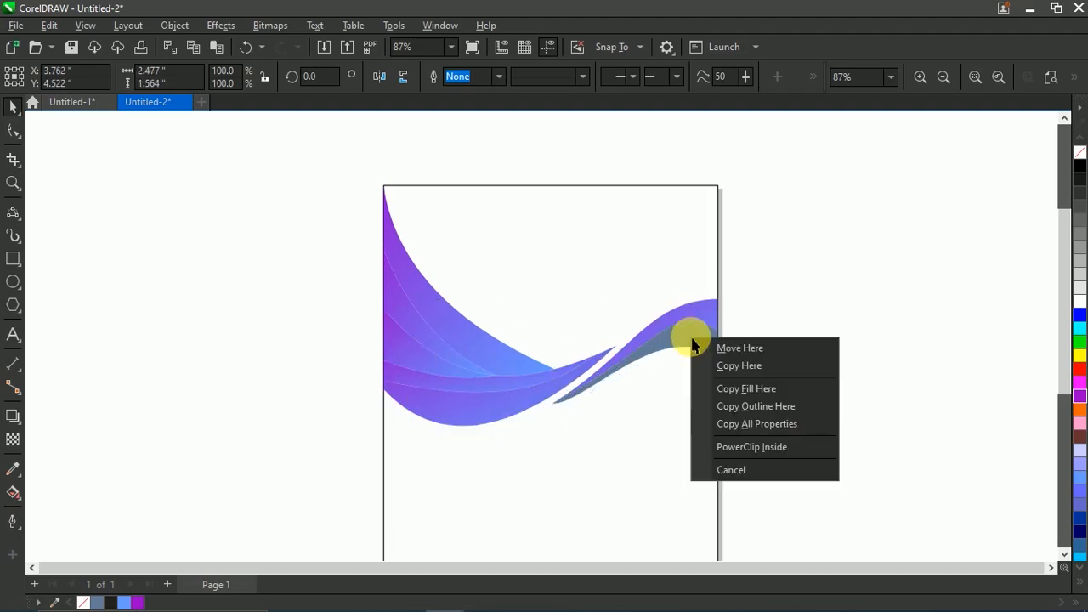
click(728, 386)
Pull the blue end of the left wave's top-band gradient inward along the band and shift its midpoint toward the purple start
click(572, 316)
click(396, 405)
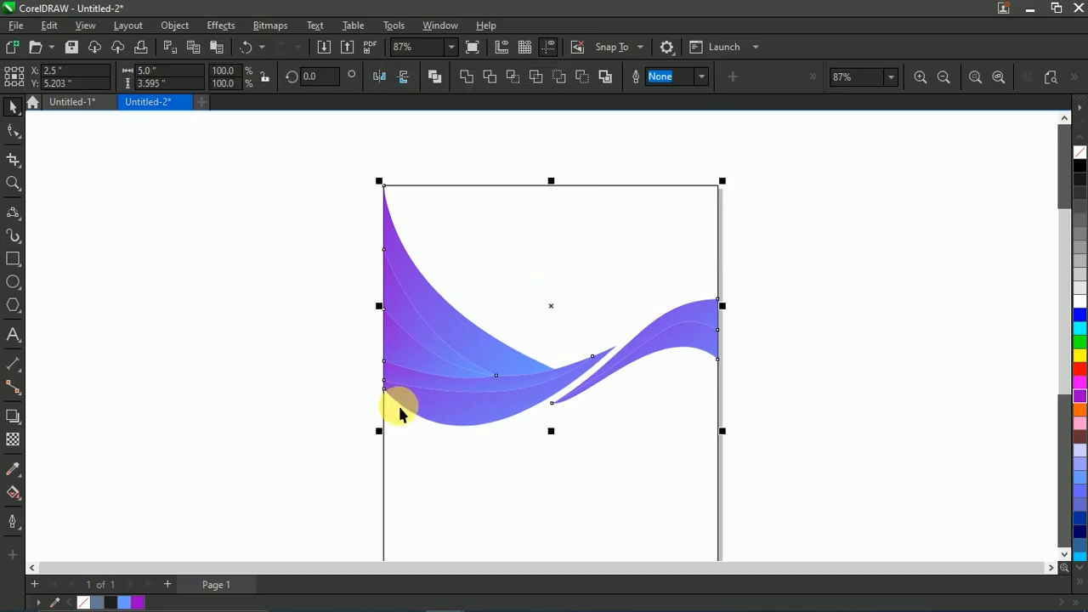
click(974, 77)
click(489, 318)
scroll(467, 374, down, 1)
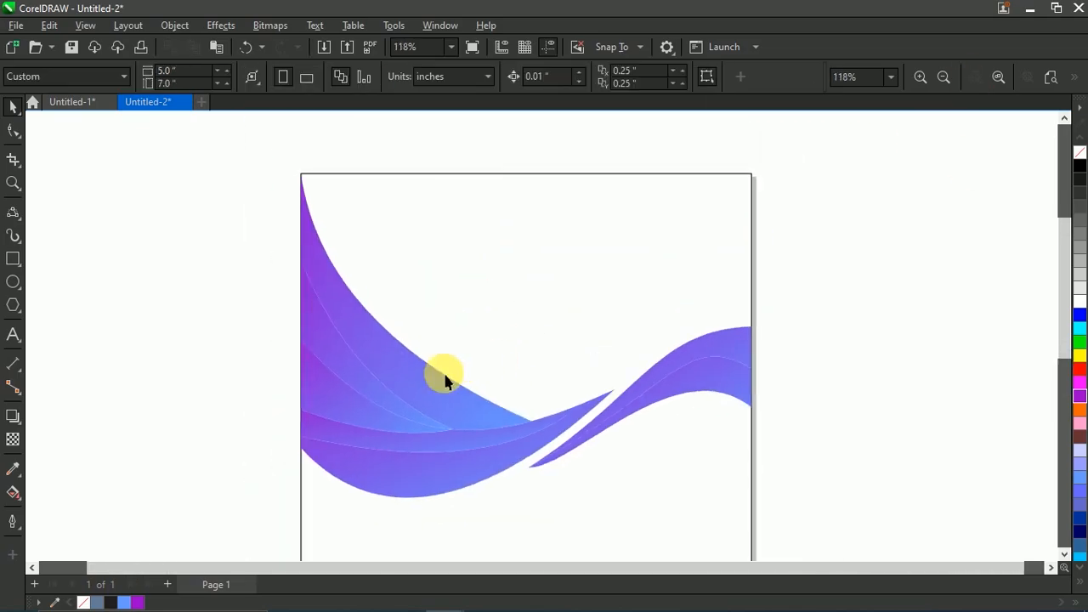
click(404, 374)
click(243, 355)
click(390, 345)
key(g)
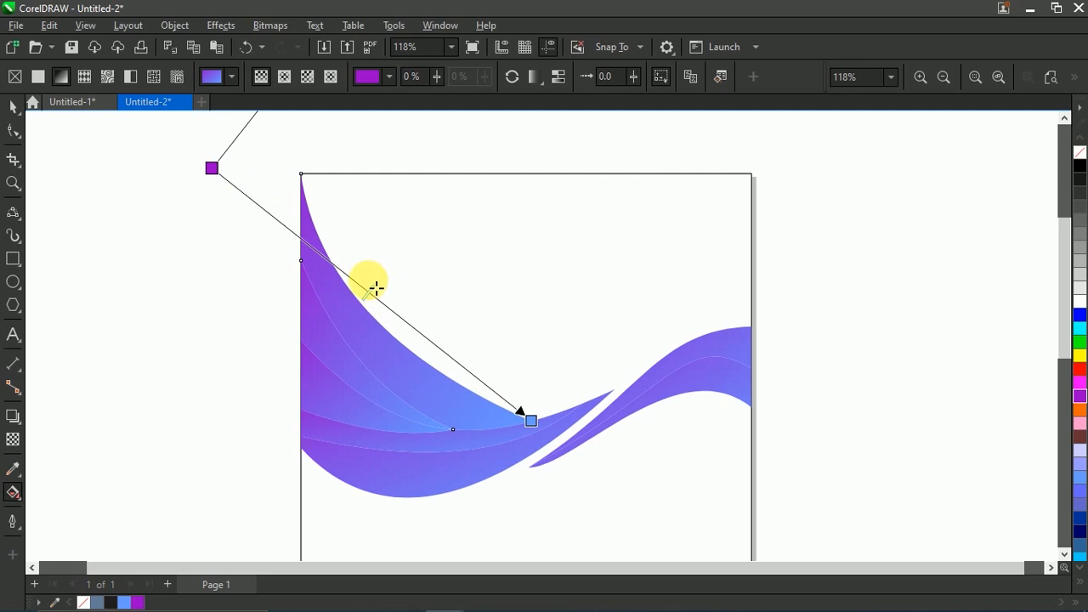
drag(531, 423, 468, 381)
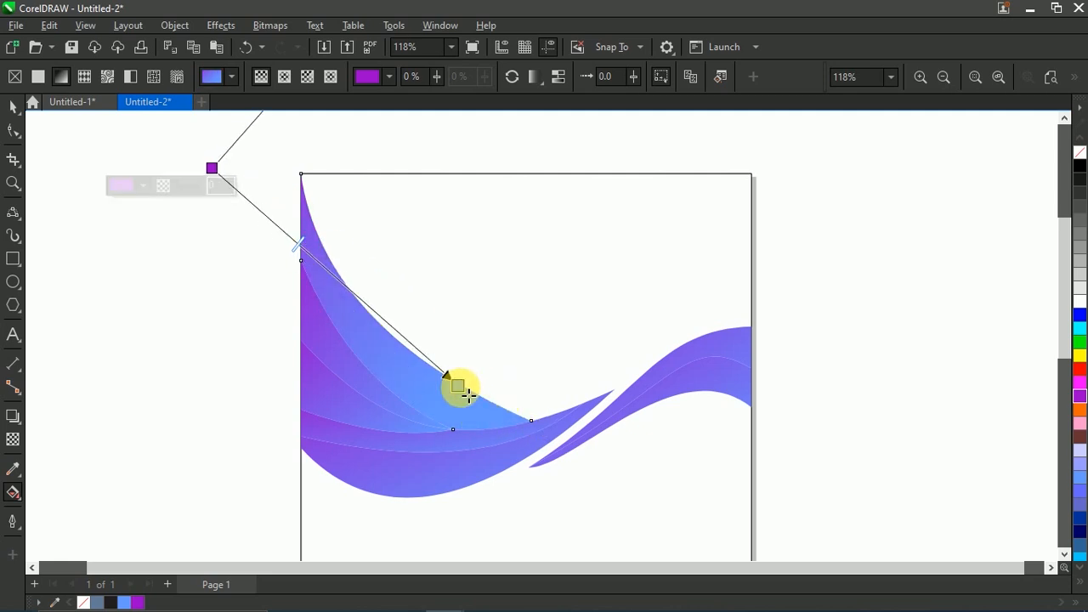
Change the gradient end colour of the left wave's second band to muted turquoise and shift its midpoint toward the purple start
key(space)
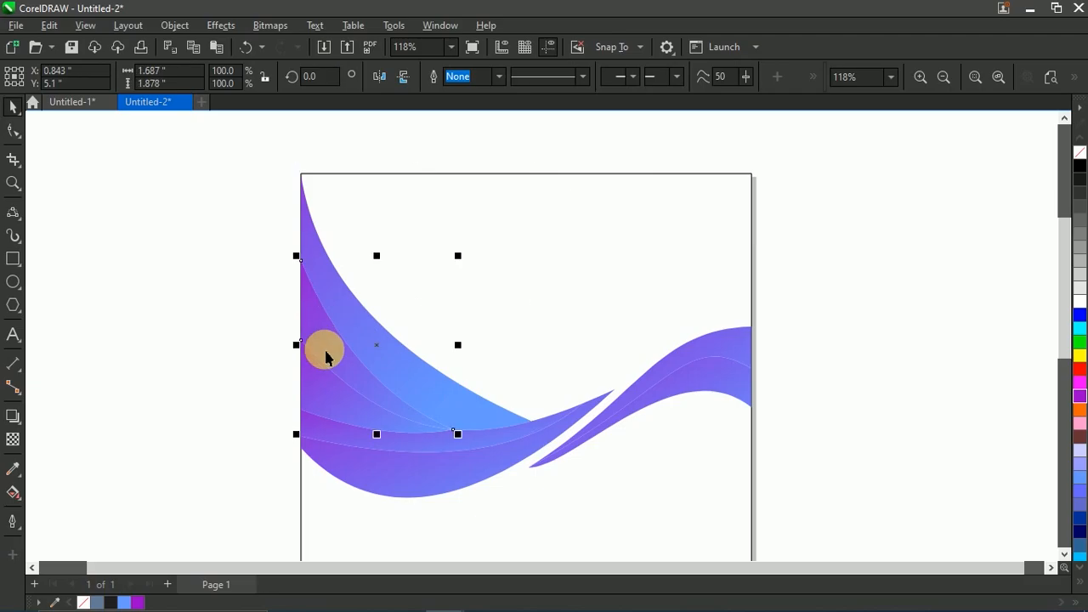
key(space)
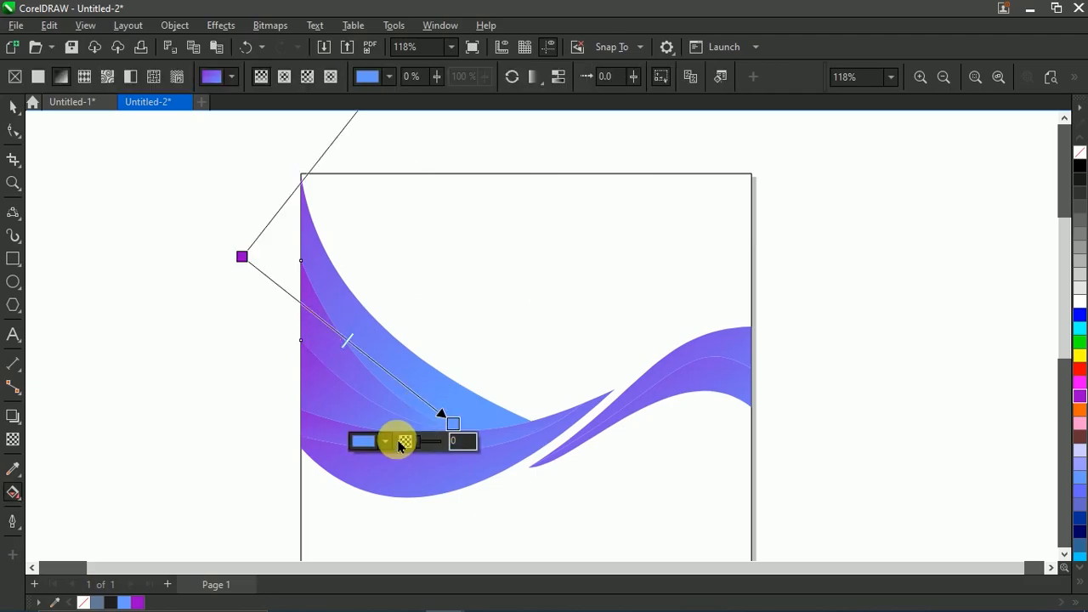
click(387, 441)
click(366, 181)
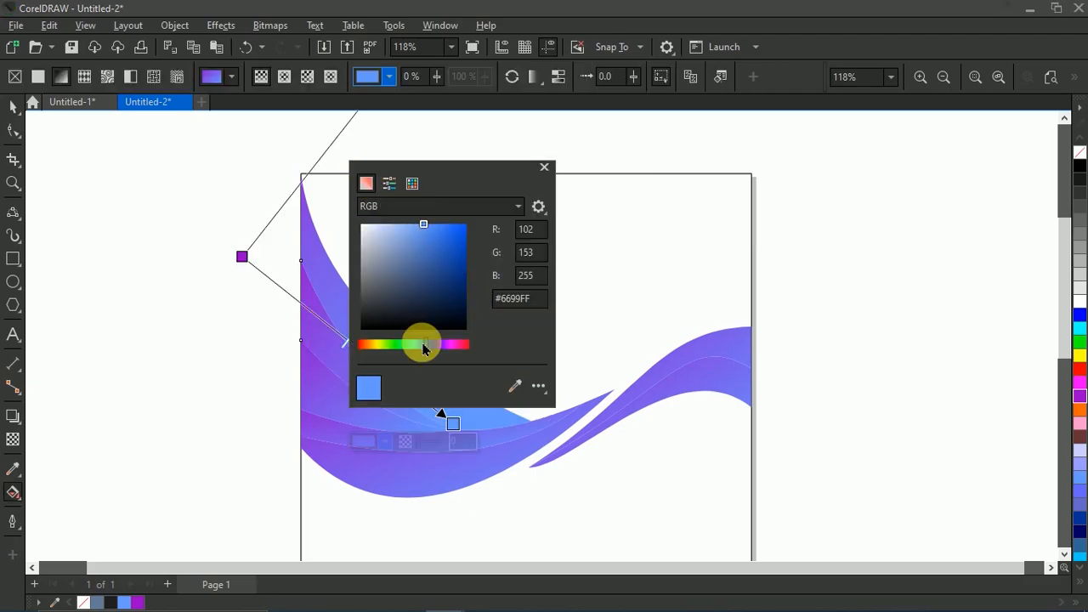
drag(422, 344, 417, 347)
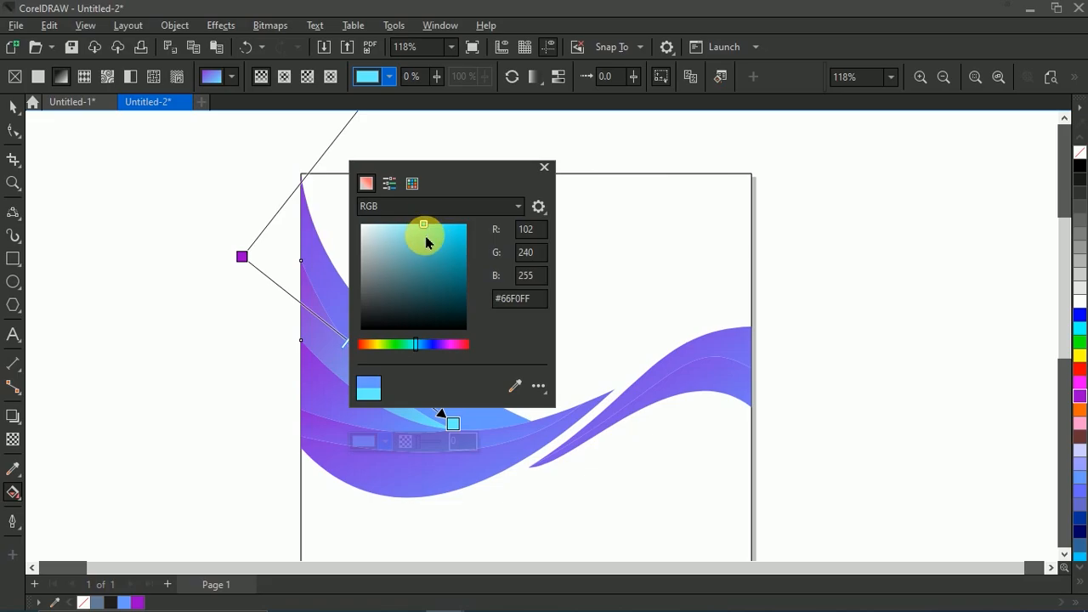
mouse_move(422, 226)
mouse_down()
mouse_move(427, 256)
mouse_move(414, 239)
mouse_up()
click(545, 167)
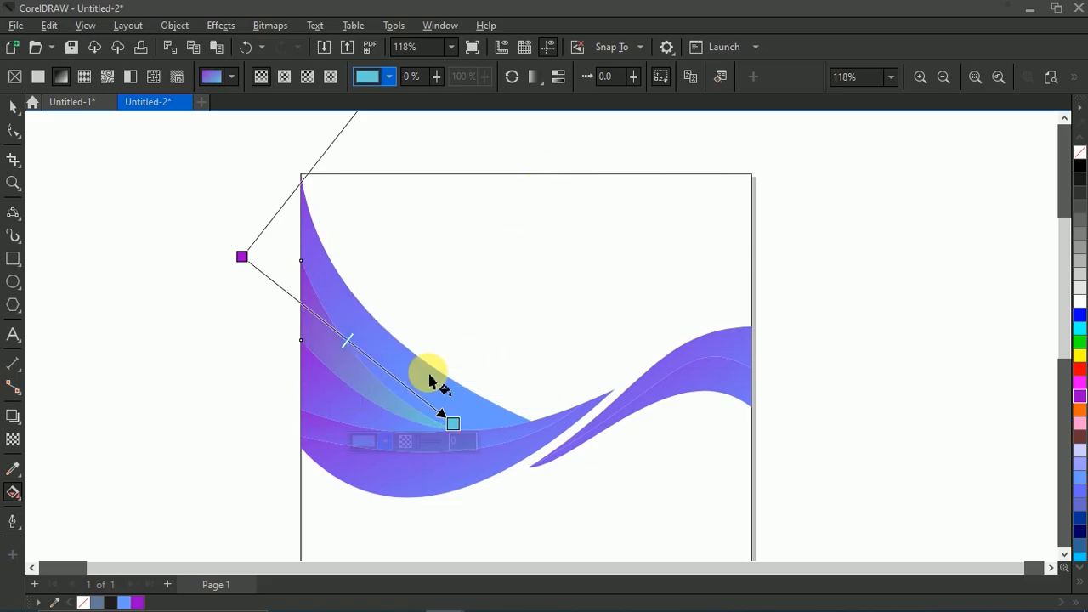
drag(348, 339, 312, 316)
click(13, 105)
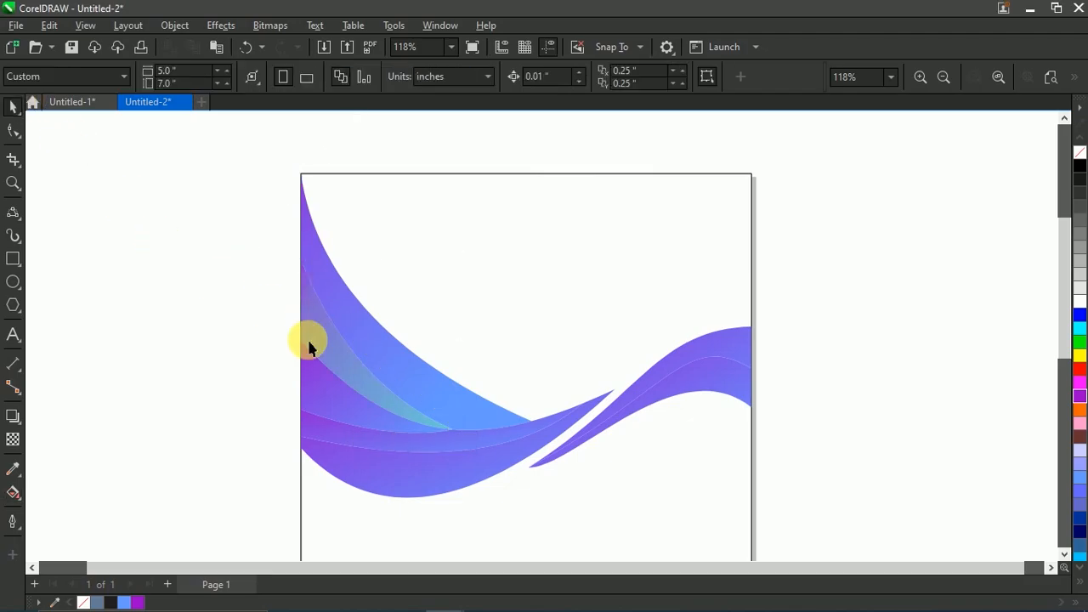
Copy the purple-to-turquoise gradient fill from the left wave's second band onto the right wave's lower band
drag(334, 352, 704, 365)
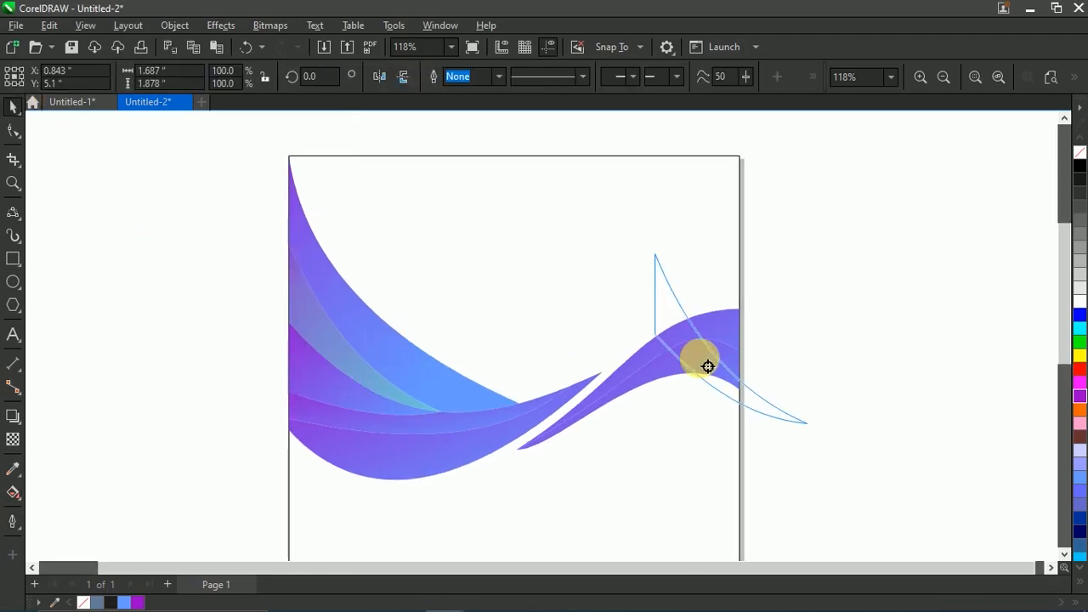
click(757, 413)
key(g)
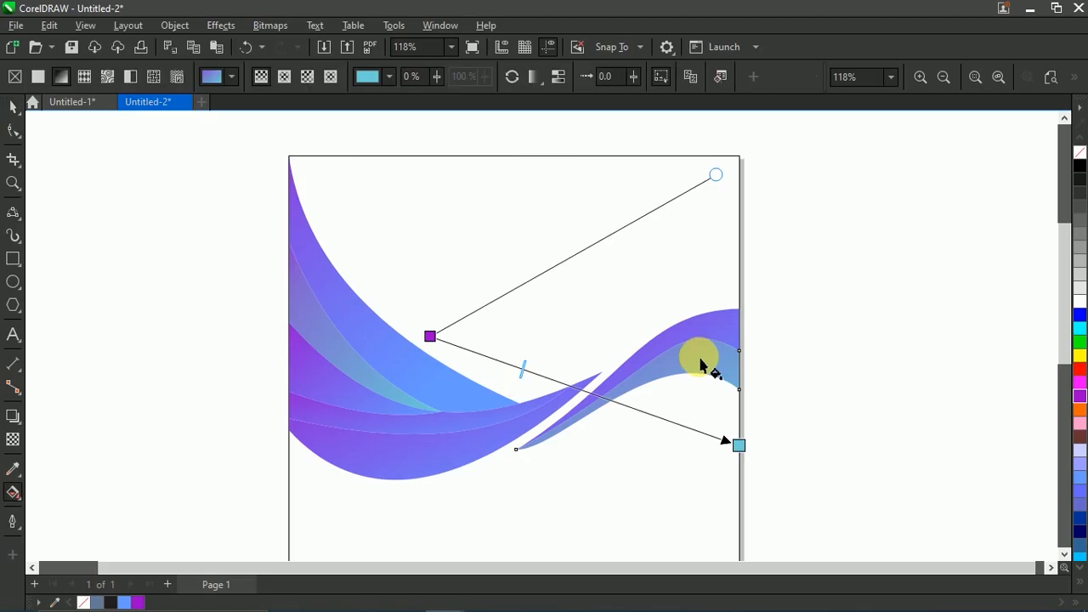
Try running the right wave's lower-band gradient from purple beyond the page's right edge to turquoise near its lower left tip
drag(737, 446, 523, 463)
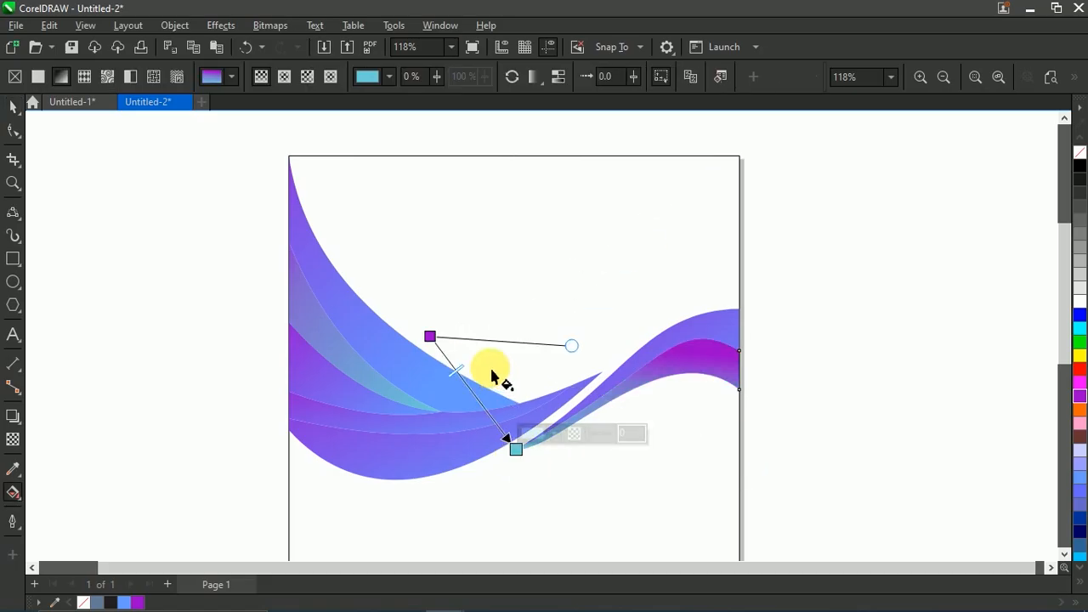
drag(430, 336, 854, 274)
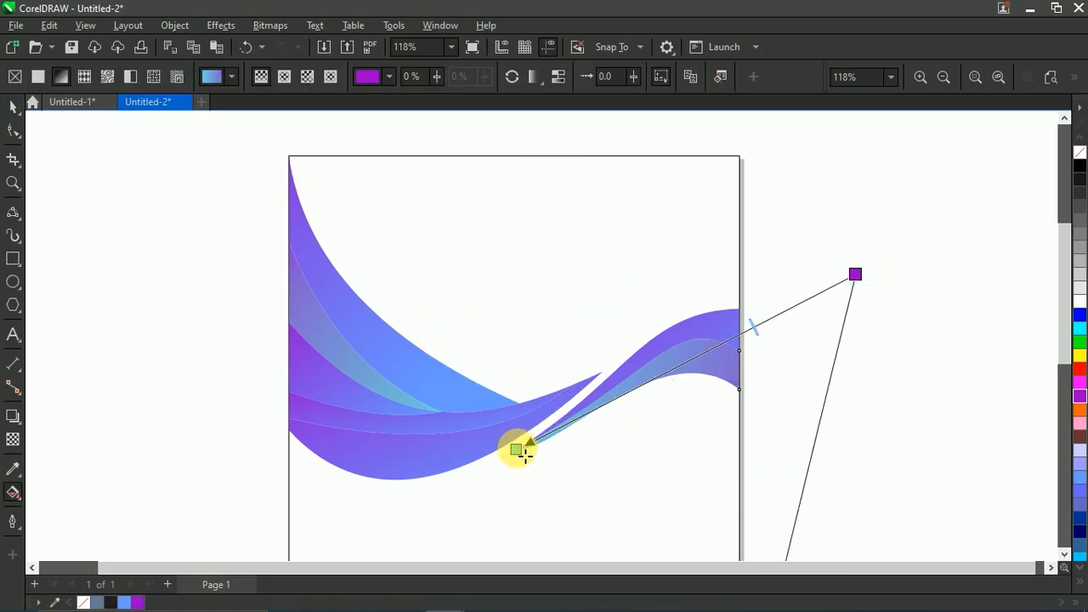
drag(516, 449, 595, 419)
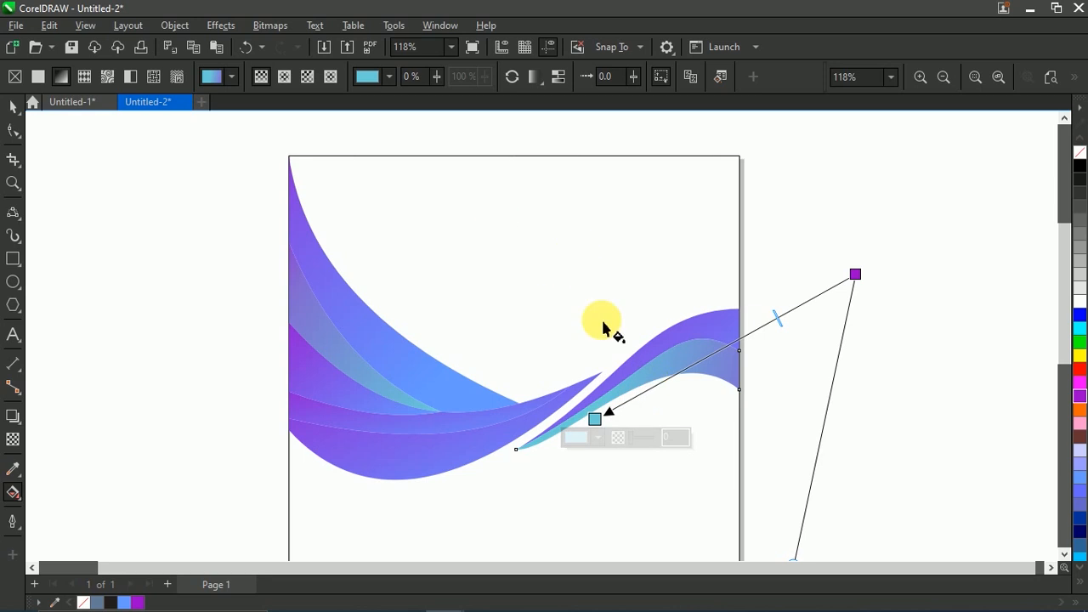
Run the lower band's gradient from purple just beyond its lower left tip to turquoise near the page's right edge
drag(855, 274, 518, 363)
drag(600, 427, 707, 363)
drag(508, 390, 463, 453)
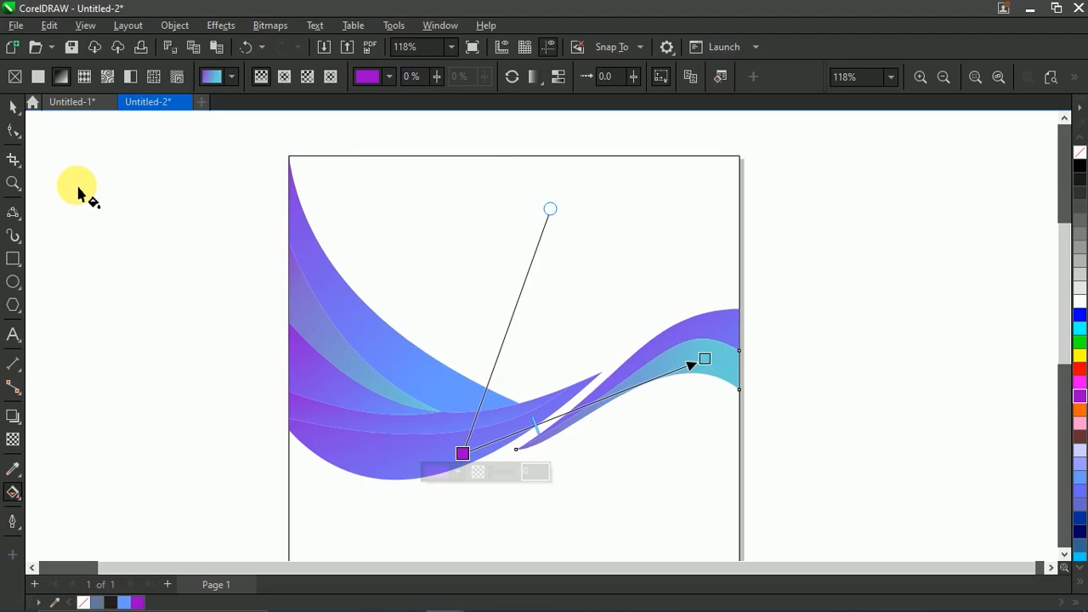
click(13, 106)
click(195, 228)
Lower the purple start of the gradient in the left wave's third band and set its end colour to #5B82CF
scroll(496, 320, up, 1)
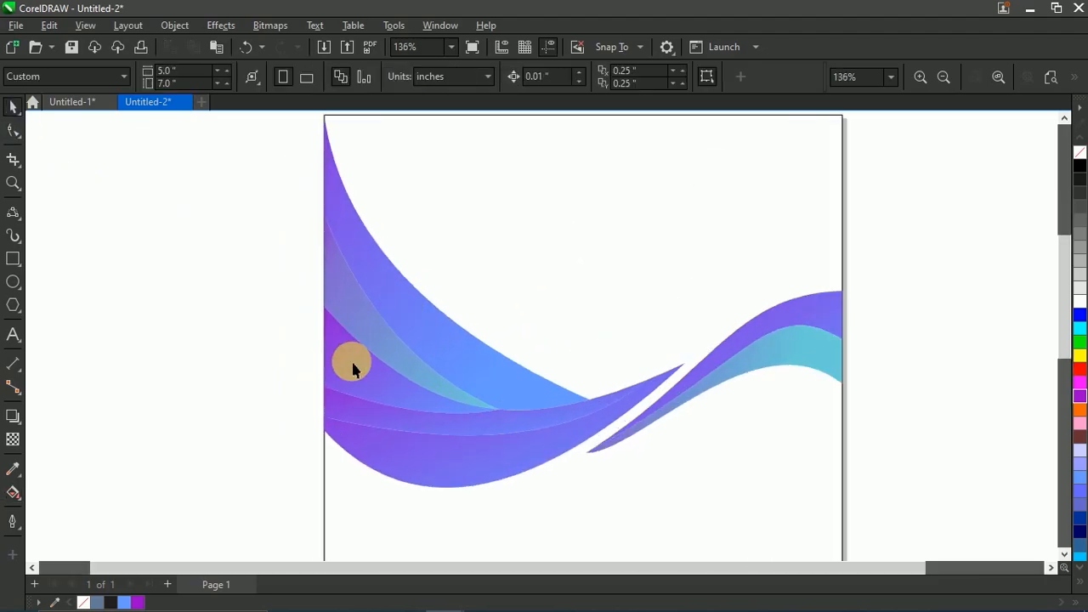
click(355, 371)
click(11, 497)
drag(271, 312, 255, 356)
click(498, 409)
click(457, 429)
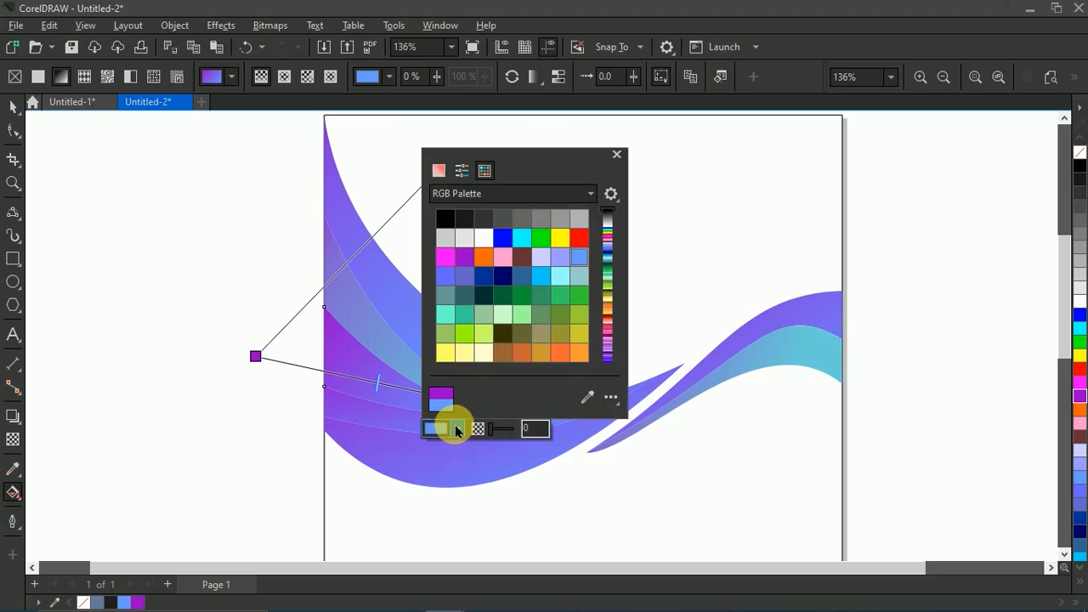
click(438, 170)
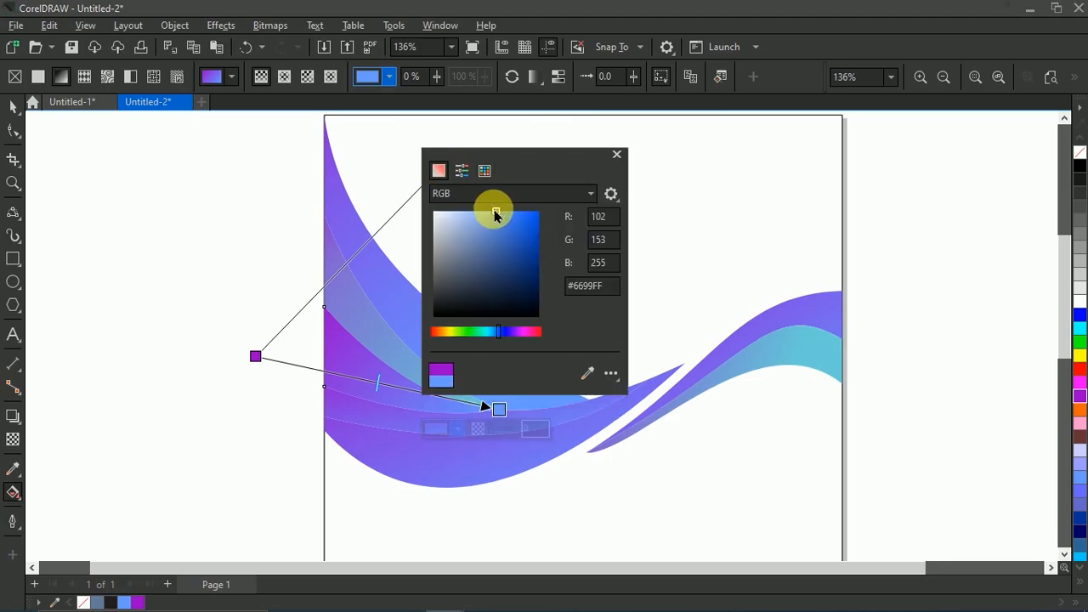
drag(473, 214, 485, 223)
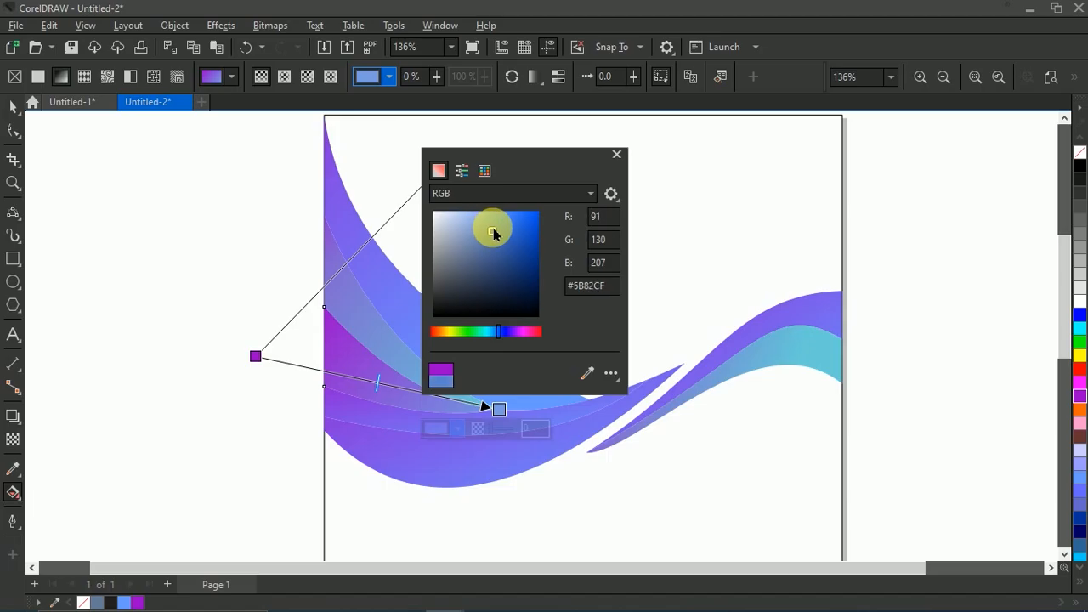
click(617, 154)
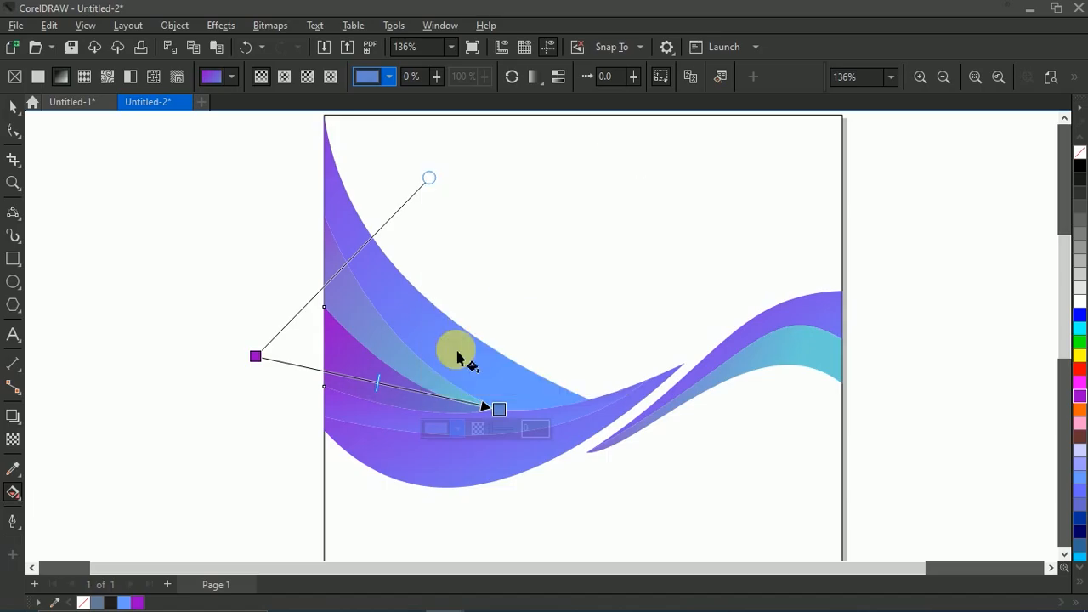
Move the gradient's end point in the left wave's fourth band up and inward, and set its end colour to #78A2F5
click(385, 422)
drag(650, 437, 610, 386)
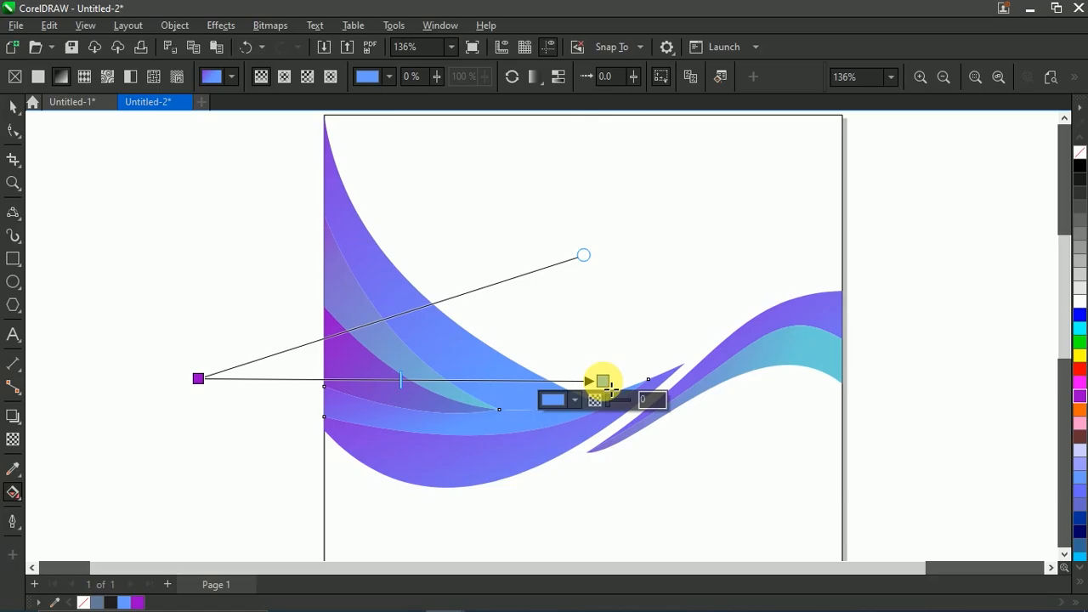
click(575, 399)
click(556, 143)
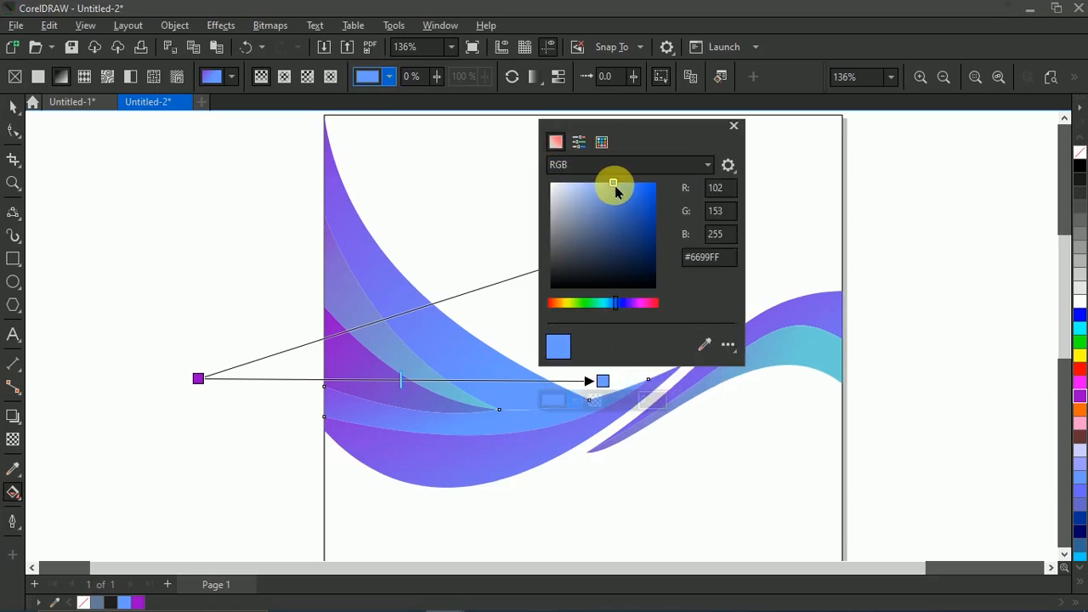
click(613, 204)
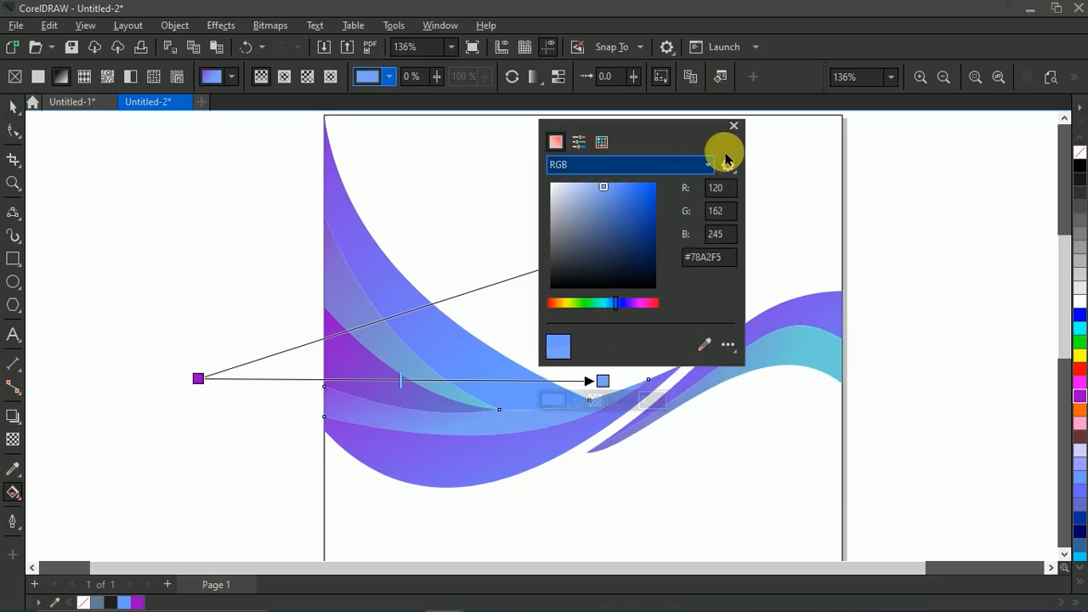
click(734, 125)
In the left wave's third band, shift the gradient's end colour to turquoise-blue, its midpoint toward the start, and its purple start farther off the page
scroll(443, 359, down, 2)
click(350, 344)
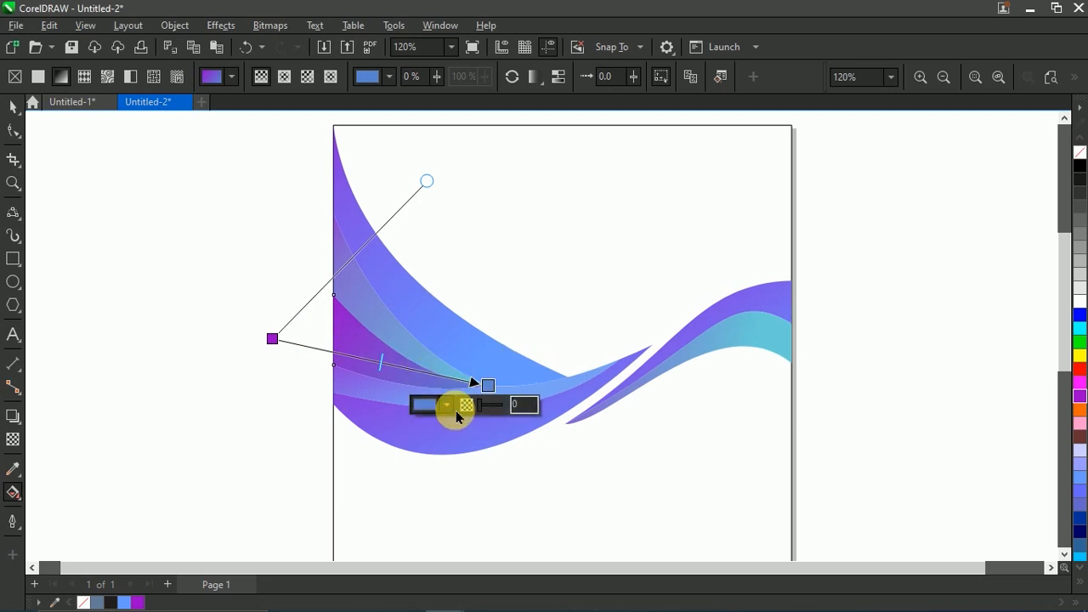
click(448, 405)
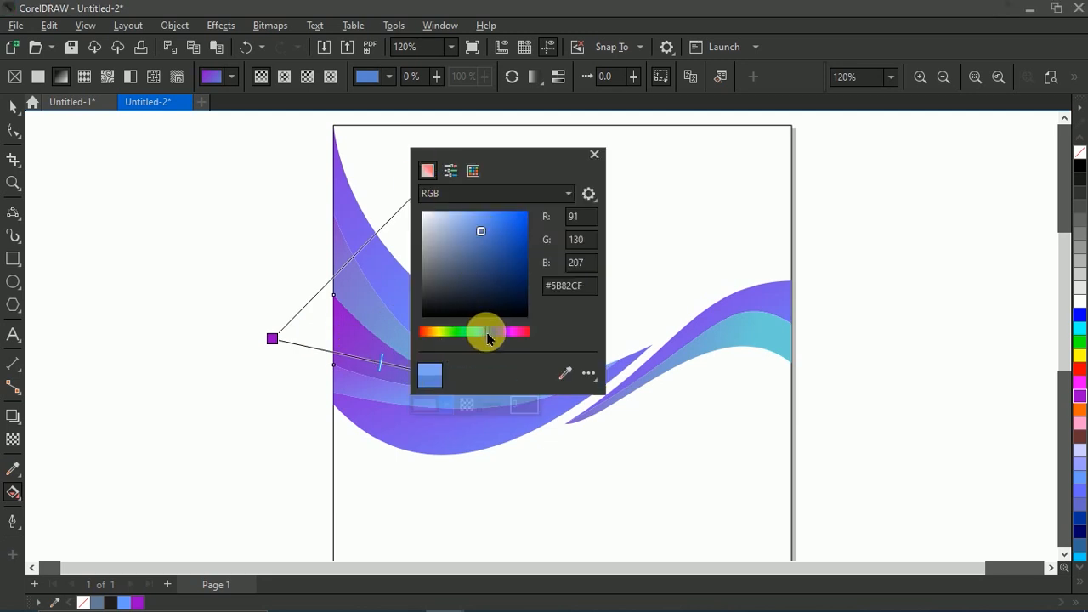
drag(487, 337, 480, 333)
click(594, 154)
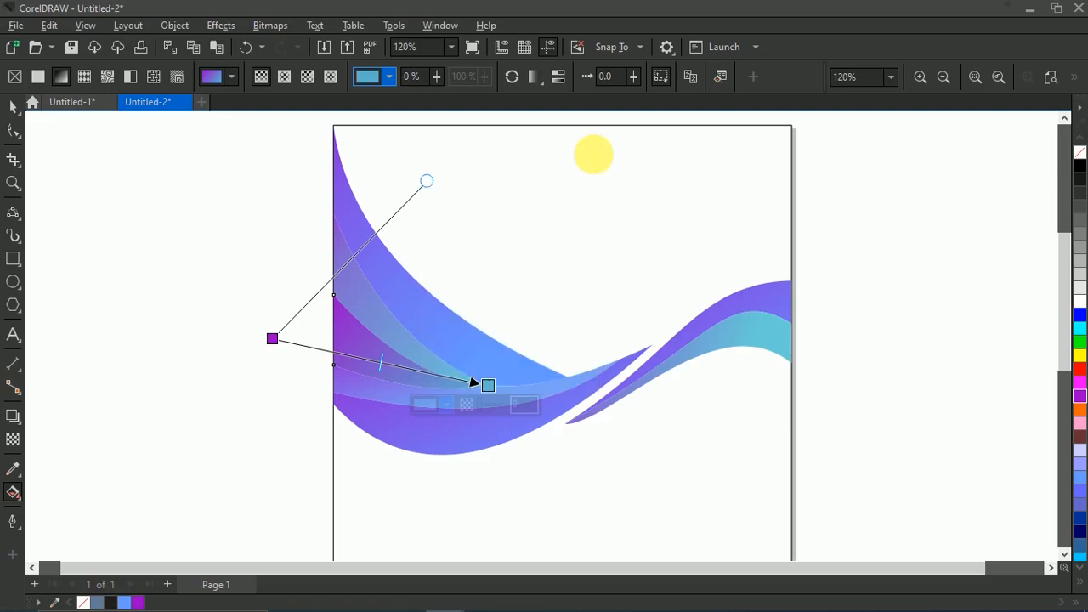
drag(380, 362, 352, 366)
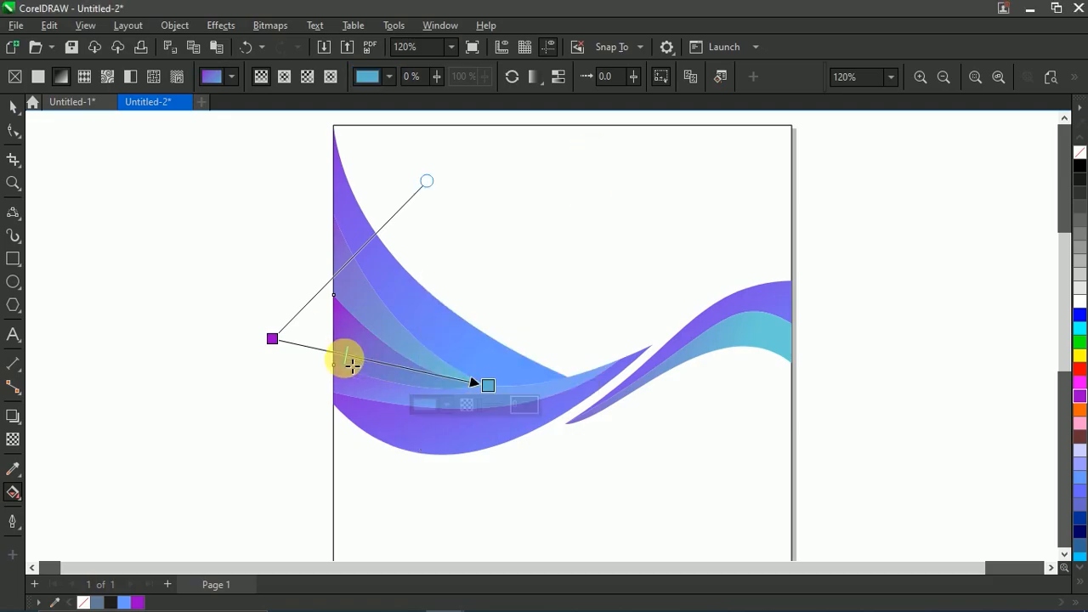
drag(272, 338, 225, 332)
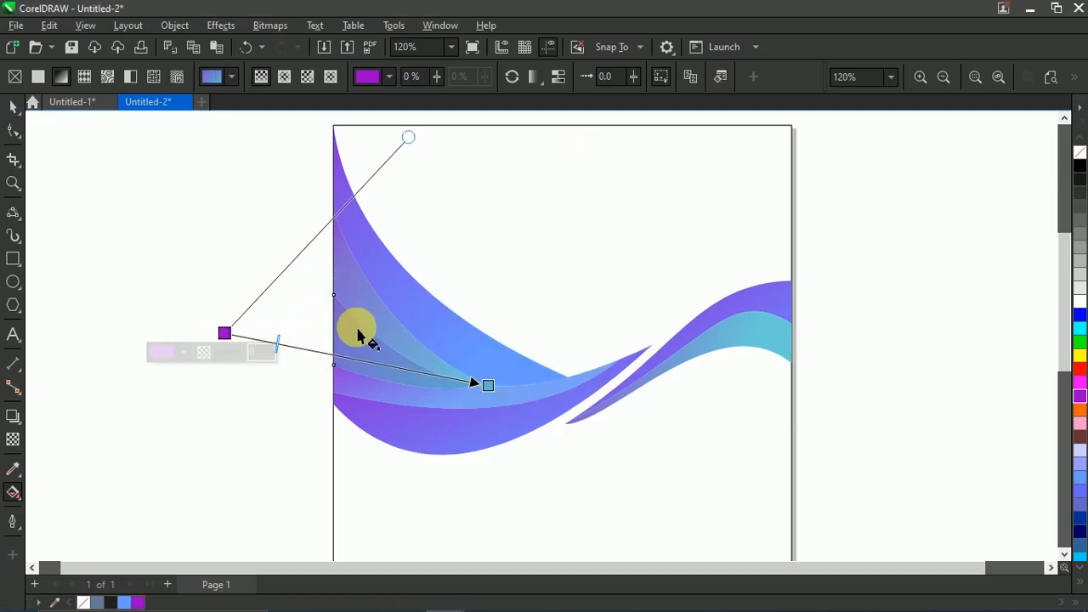
Set the end colour of the left wave's lowest band gradient to #2CBCE8 and pull its end point inward
click(6, 108)
click(469, 437)
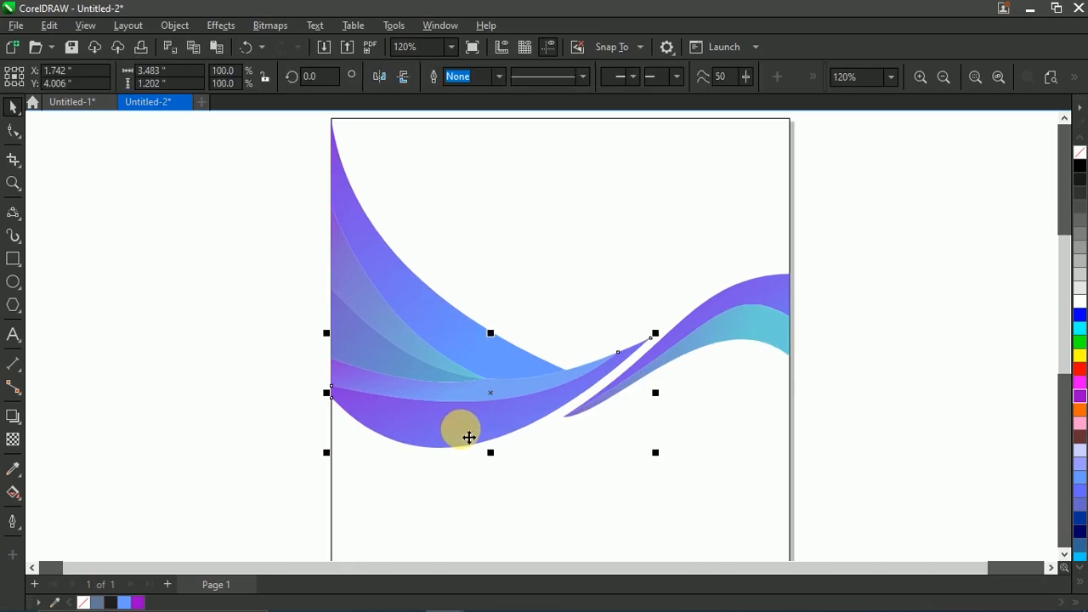
click(13, 493)
click(642, 444)
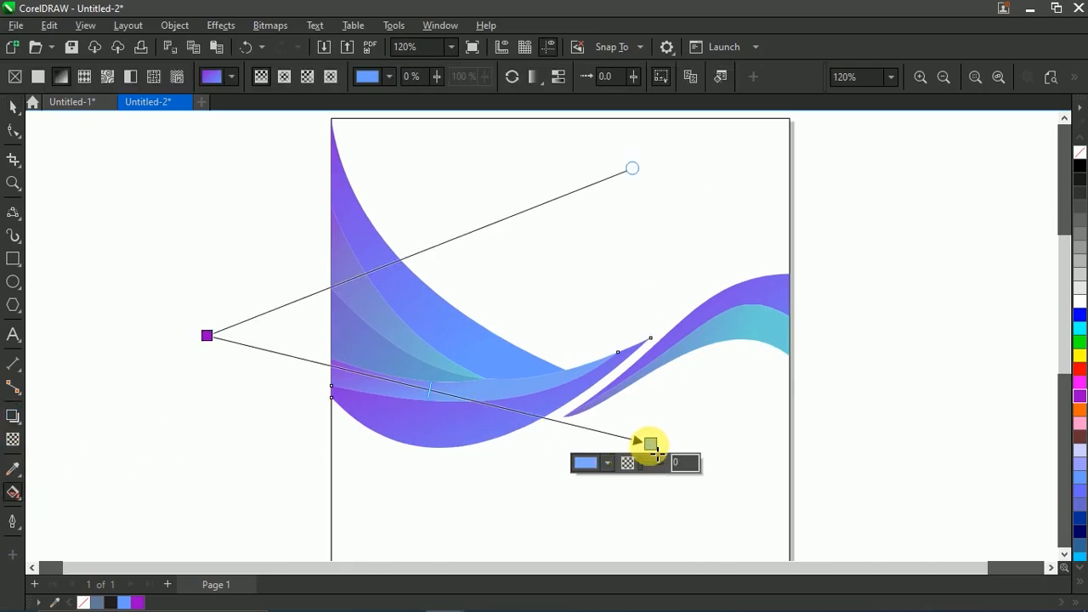
click(607, 469)
click(588, 204)
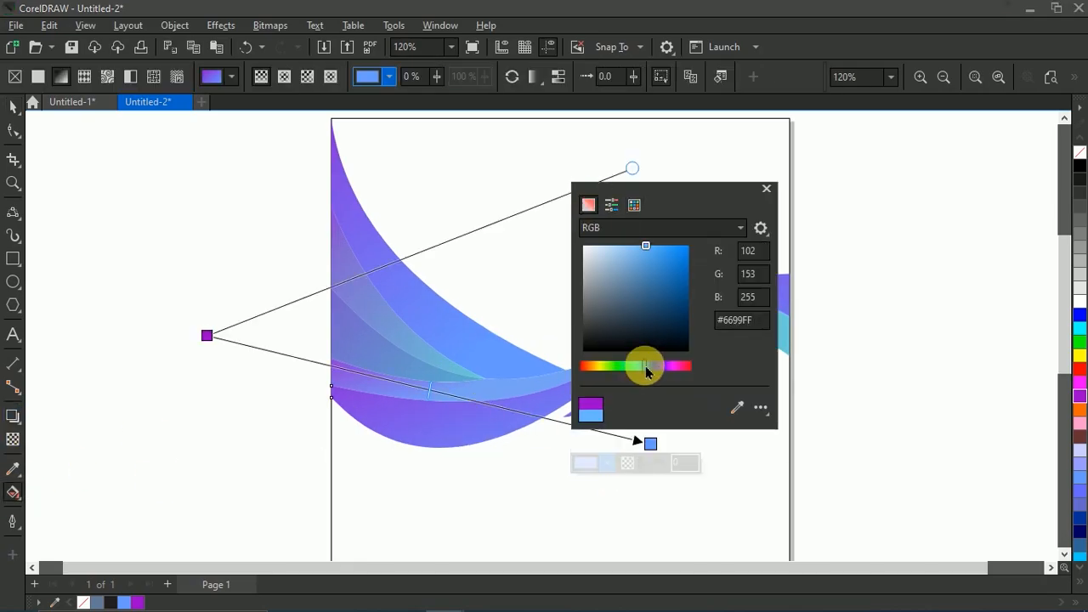
drag(645, 369, 640, 367)
drag(647, 248, 668, 254)
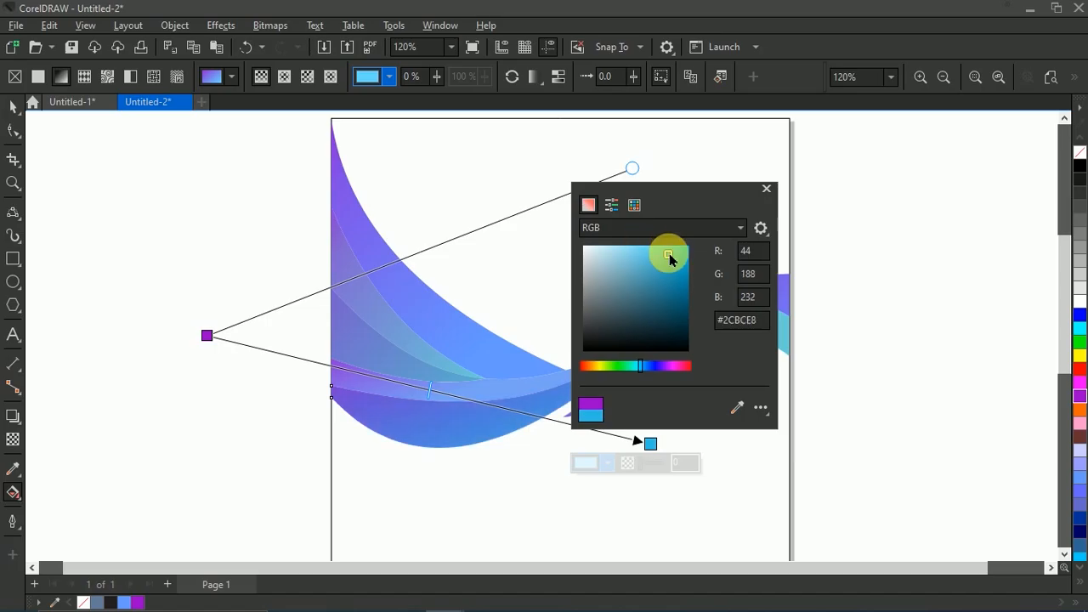
click(768, 189)
drag(650, 443, 499, 413)
click(203, 337)
click(431, 440)
Move the purple start of the left wave's fourth-band gradient farther off the page and set its end colour to #69B9C7
drag(209, 336, 95, 350)
click(390, 381)
click(577, 353)
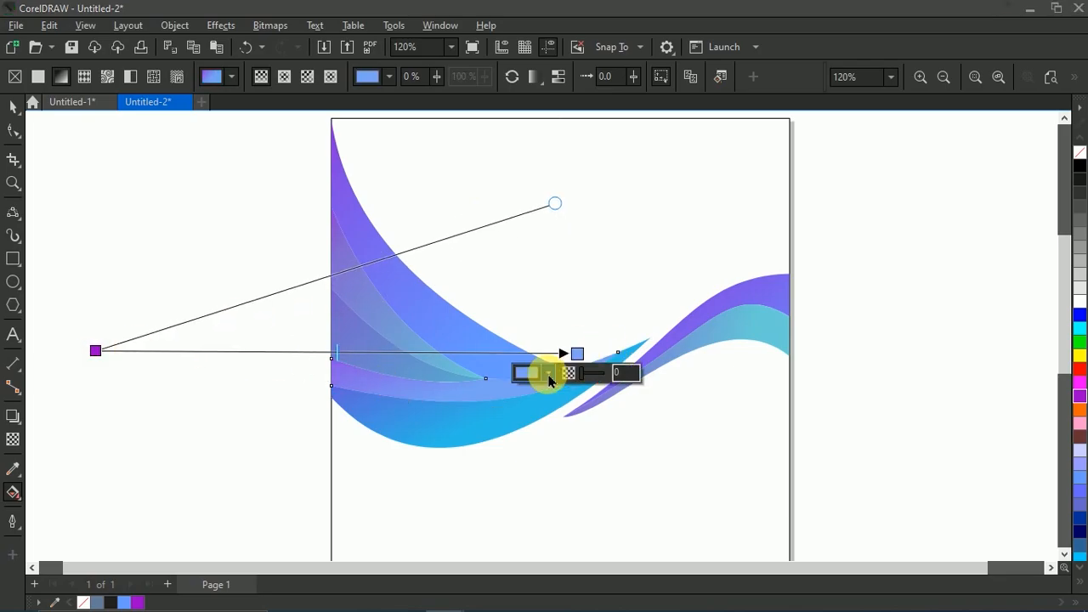
click(553, 371)
drag(590, 276, 579, 275)
click(589, 193)
click(573, 178)
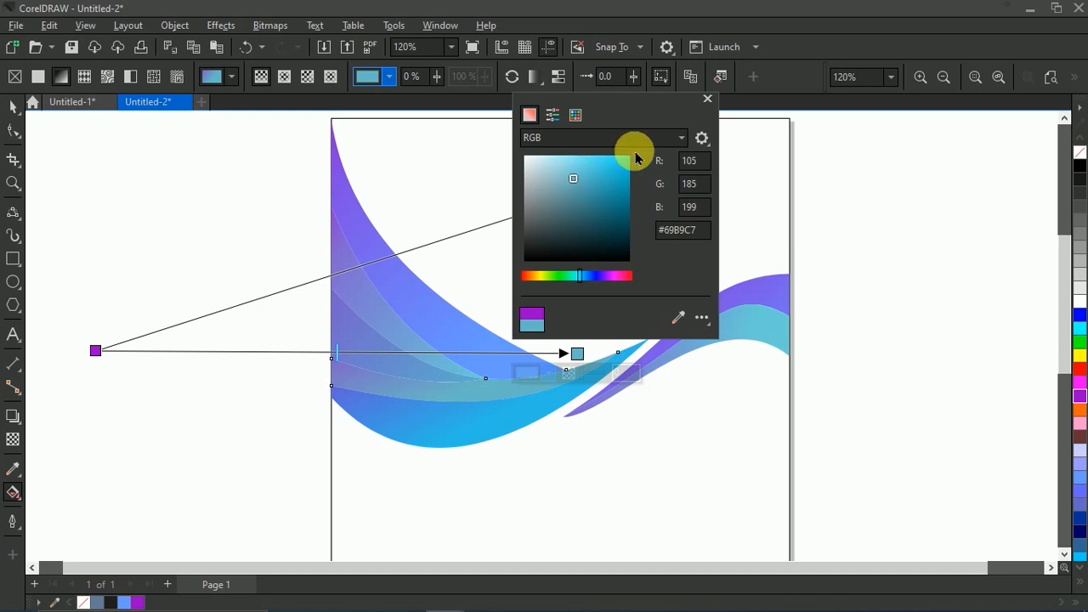
click(710, 98)
Run the right wave's upper-band gradient from purple just outside its lower left tip to blue on the rising part of the wave
scroll(475, 302, down, 1)
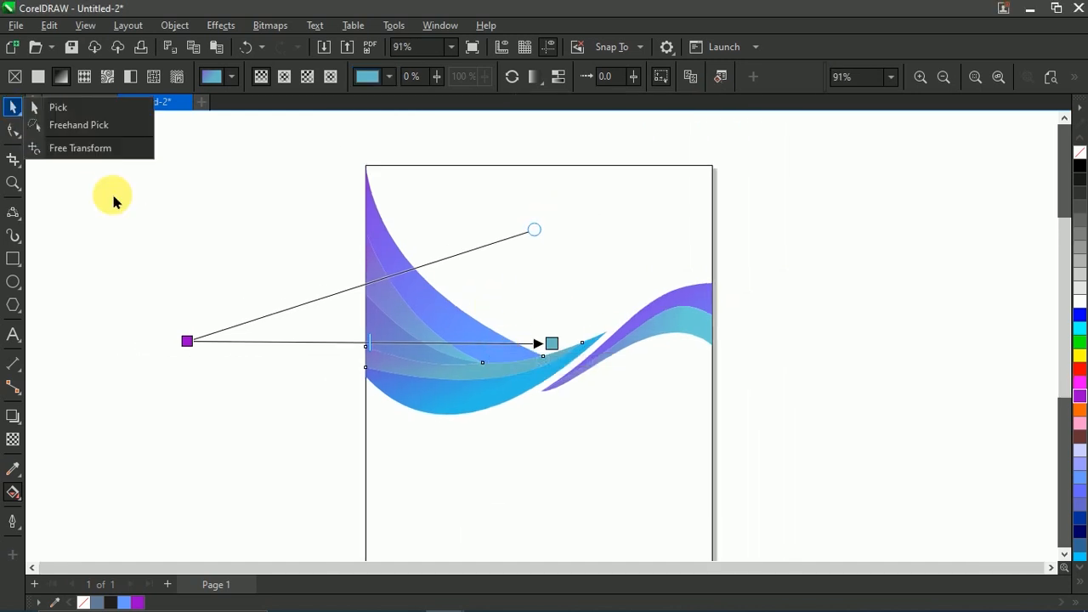
click(15, 110)
click(620, 314)
drag(486, 284, 521, 408)
drag(714, 388, 660, 316)
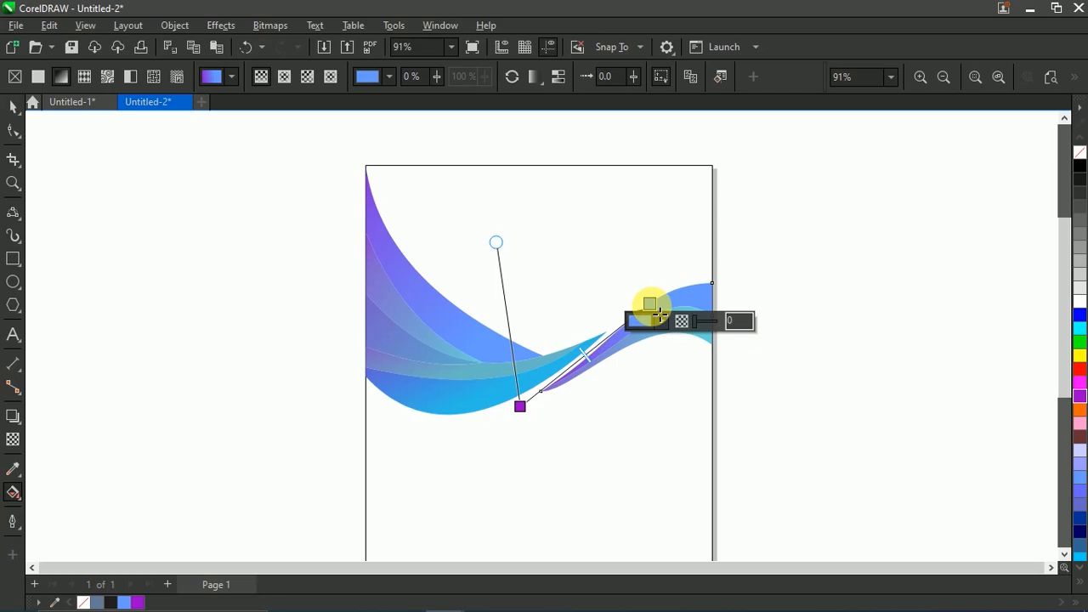
drag(520, 407, 492, 407)
click(11, 107)
click(498, 281)
Draw a short three-point curve bridging the gap between the left wave's tip and the right wave's upper edge
scroll(498, 281, down, 2)
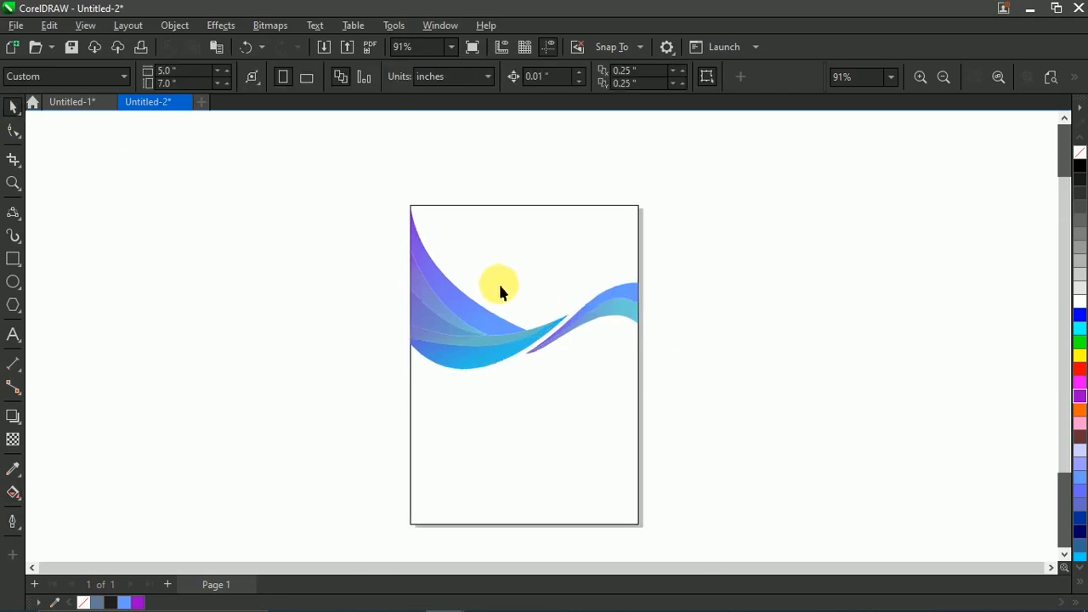
click(1043, 84)
click(8, 211)
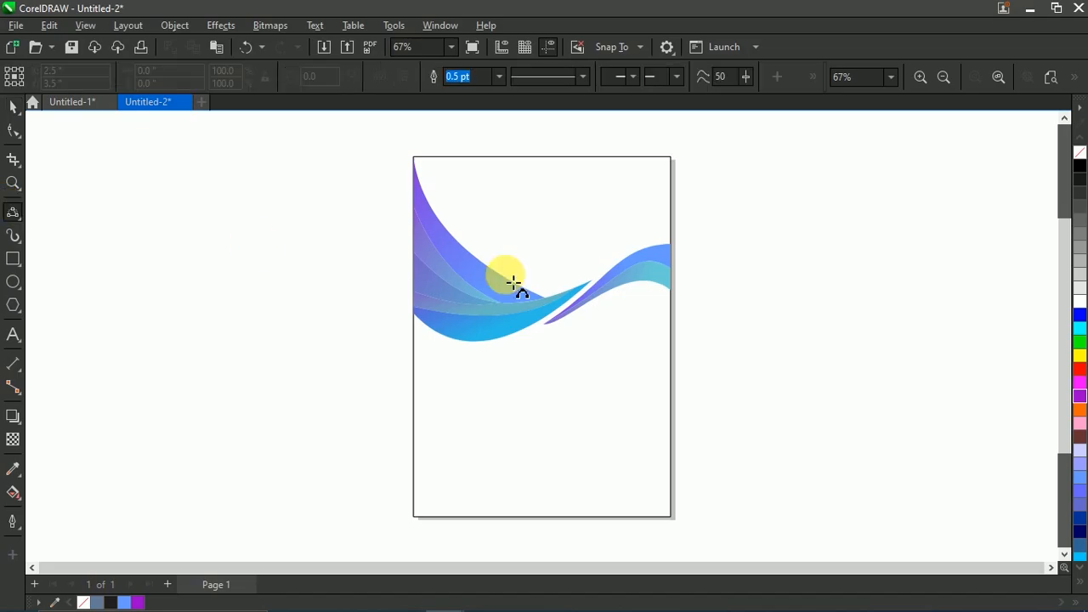
scroll(605, 255, up, 2)
click(574, 316)
click(659, 276)
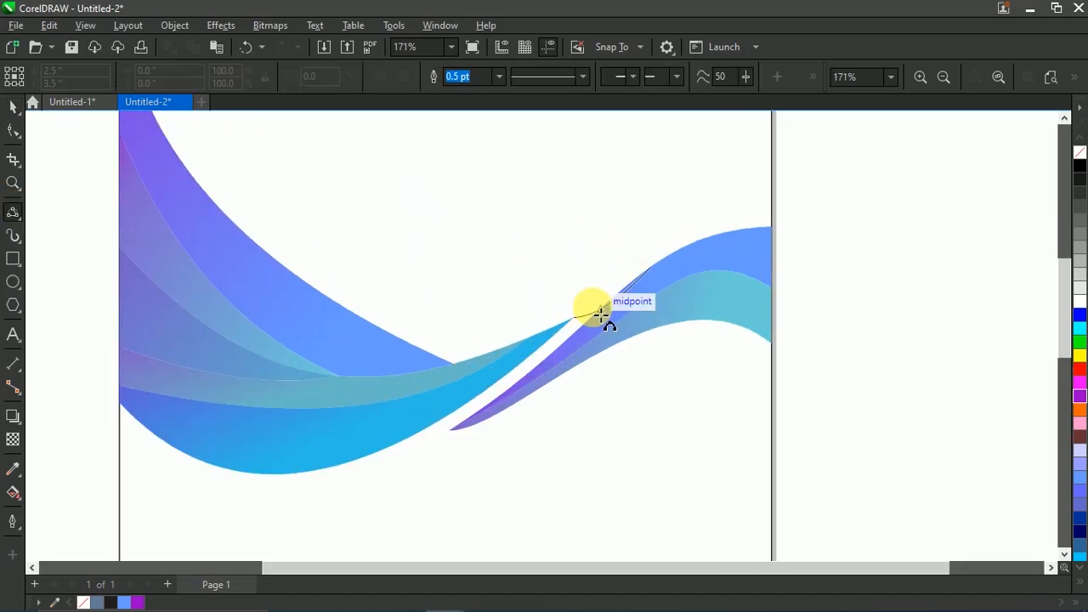
click(594, 321)
scroll(568, 298, down, 2)
key(space)
click(806, 253)
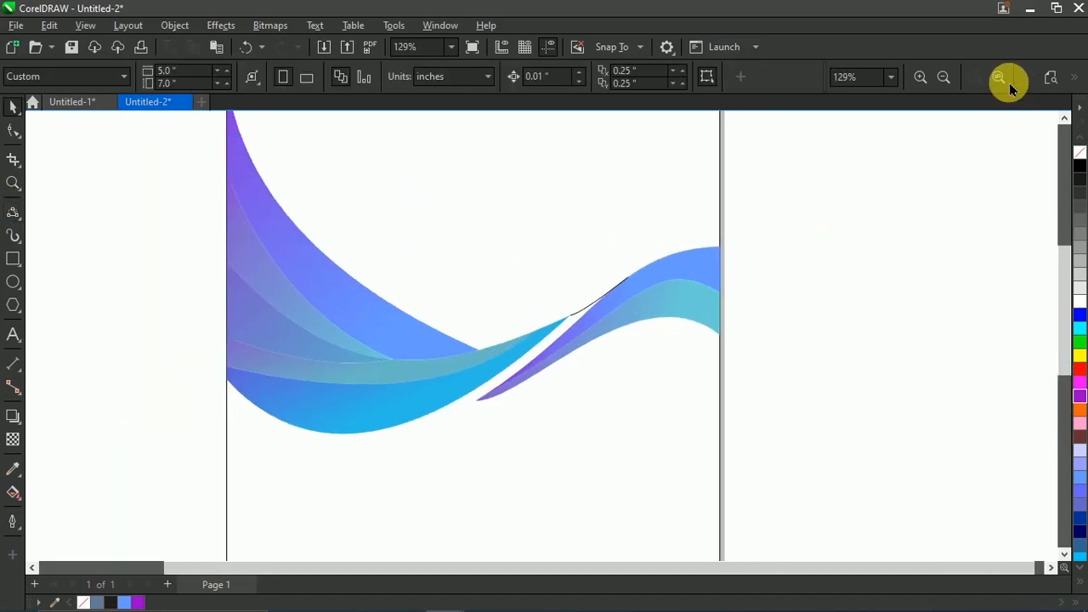
Use Smart Fill to create a filled shape from the enclosed area above the waves
click(997, 79)
click(19, 498)
click(34, 508)
click(614, 201)
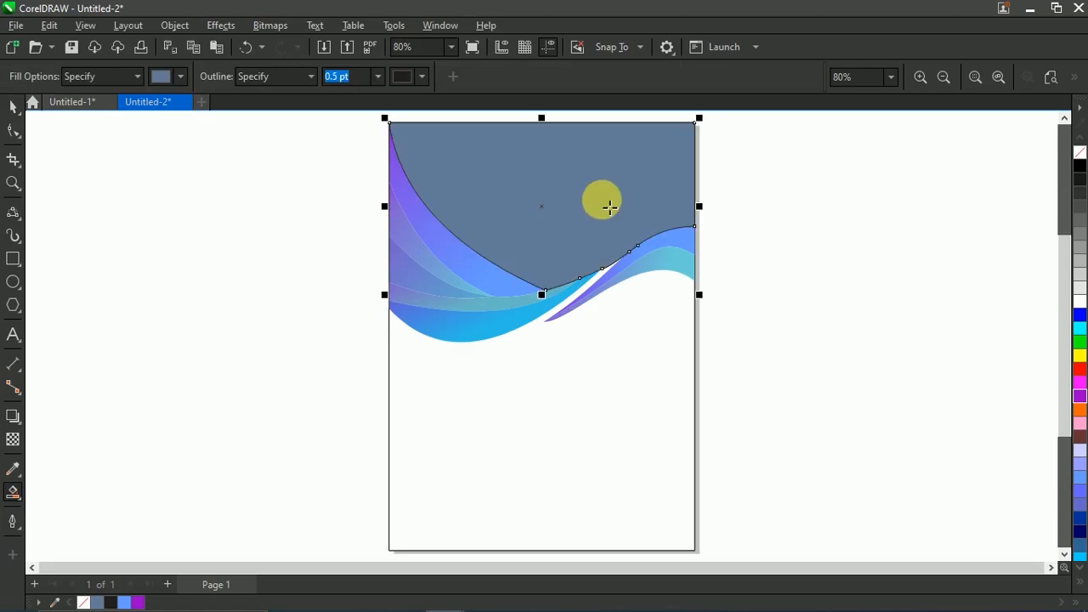
key(space)
Remove the bridging curve between the waves and clear the outline of the filled shape above them
drag(630, 264, 826, 233)
right_click(821, 233)
click(845, 246)
click(608, 202)
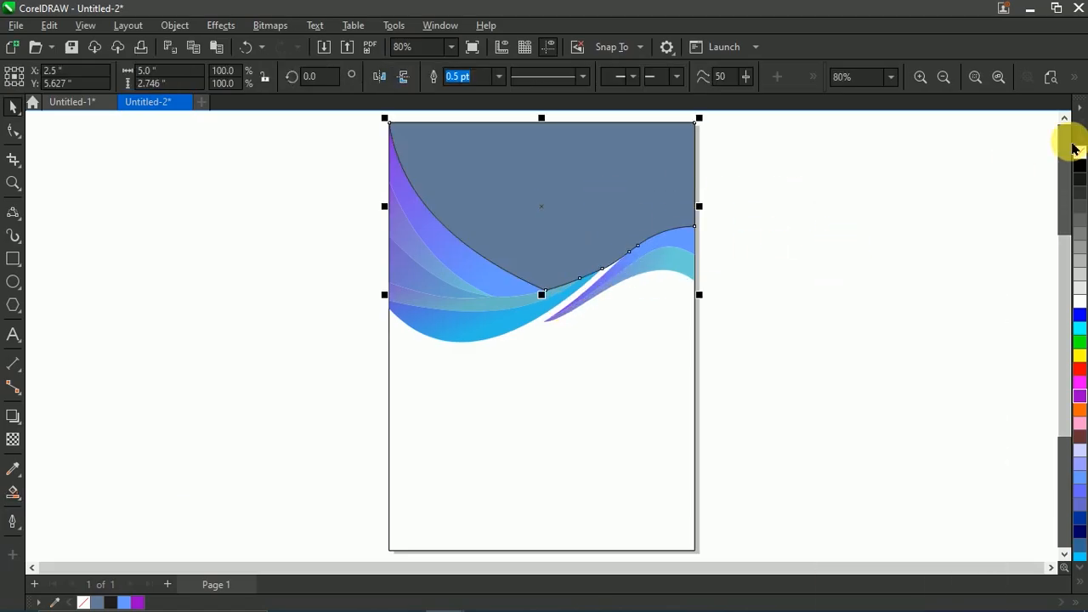
right_click(1077, 149)
click(1019, 155)
click(593, 347)
Give the left wave's lowest band a white outline, convert the outline to an object and weld it to the band
scroll(593, 348, down, 3)
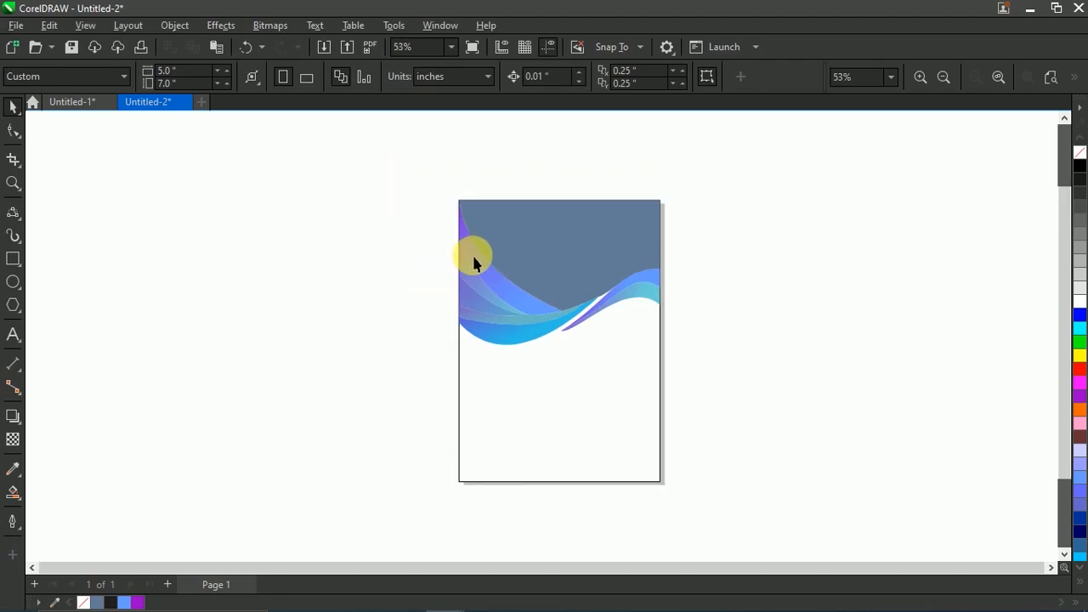
scroll(477, 262, up, 6)
scroll(478, 266, down, 1)
scroll(498, 411, up, 2)
click(504, 442)
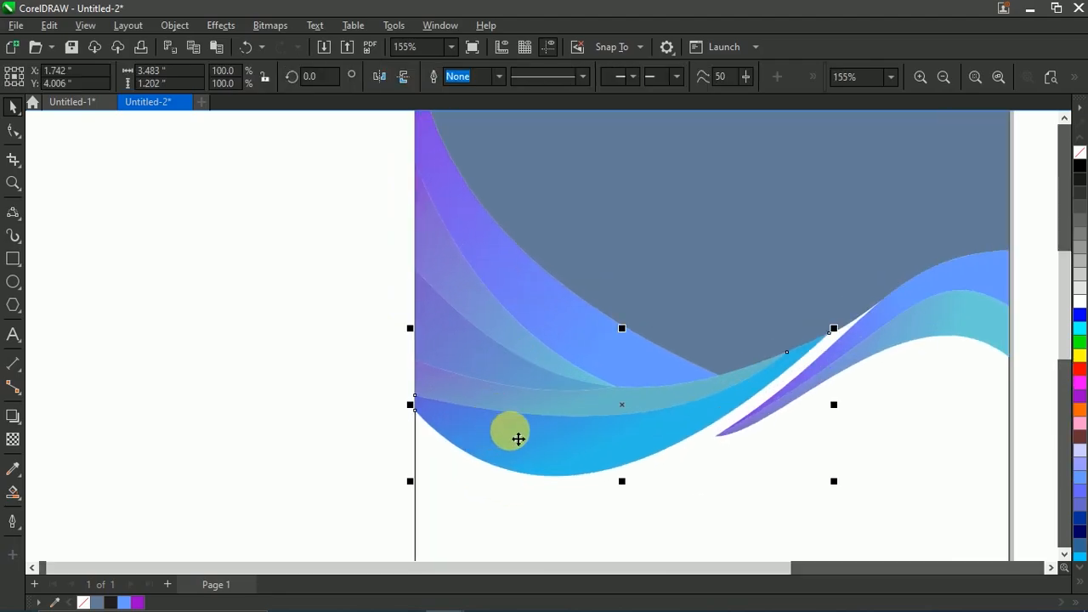
right_click(1083, 320)
click(1032, 296)
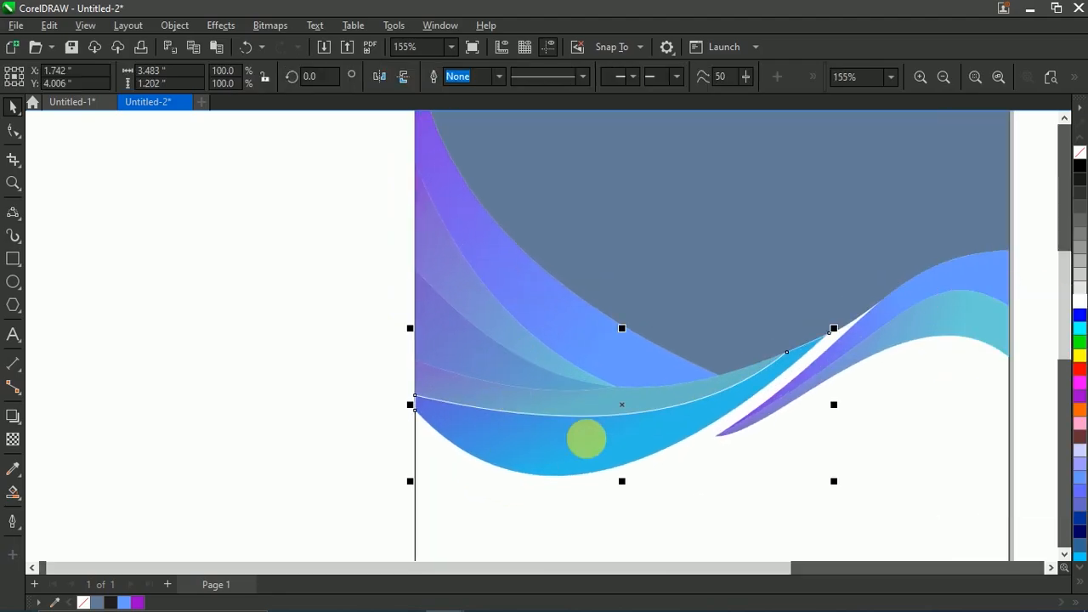
click(174, 25)
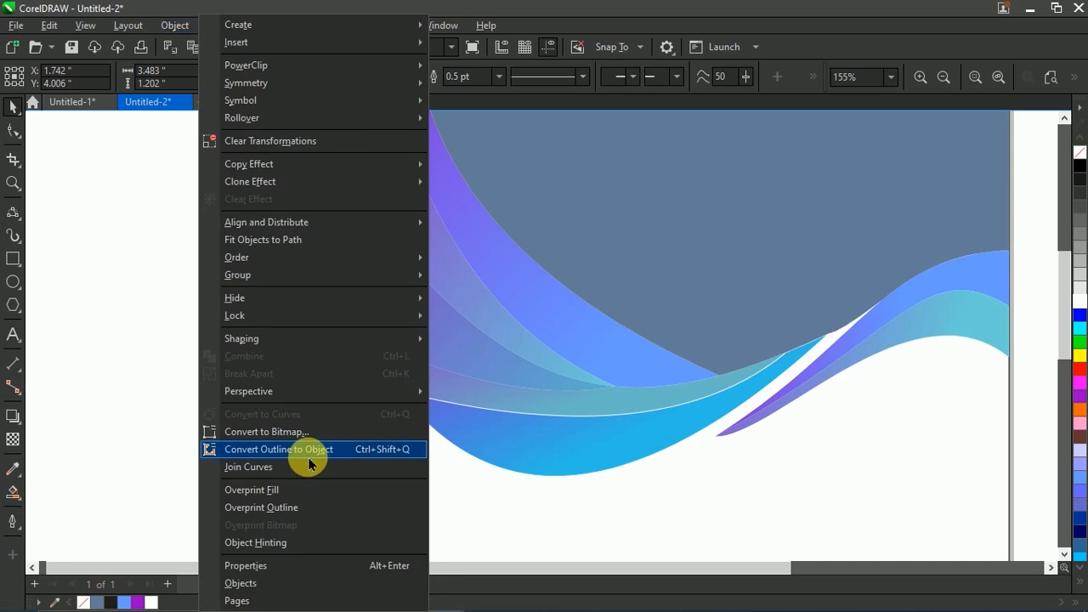
click(308, 447)
click(466, 75)
click(329, 378)
Outline the left wave's fourth band in white, convert that outline to an object and weld both together
click(470, 388)
right_click(1081, 300)
click(1031, 296)
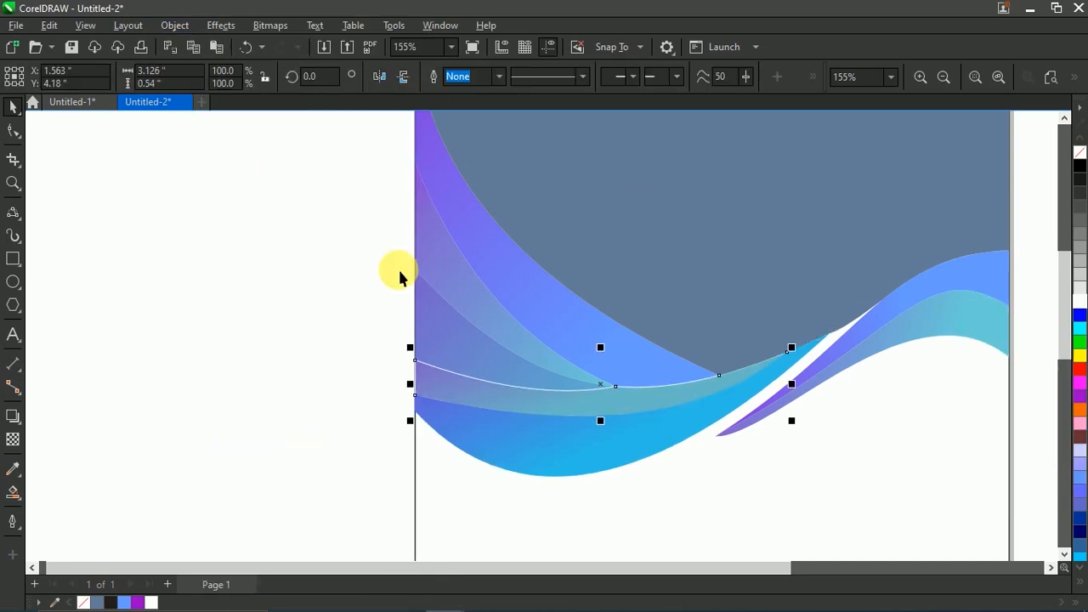
click(128, 25)
mouse_move(174, 26)
click(230, 449)
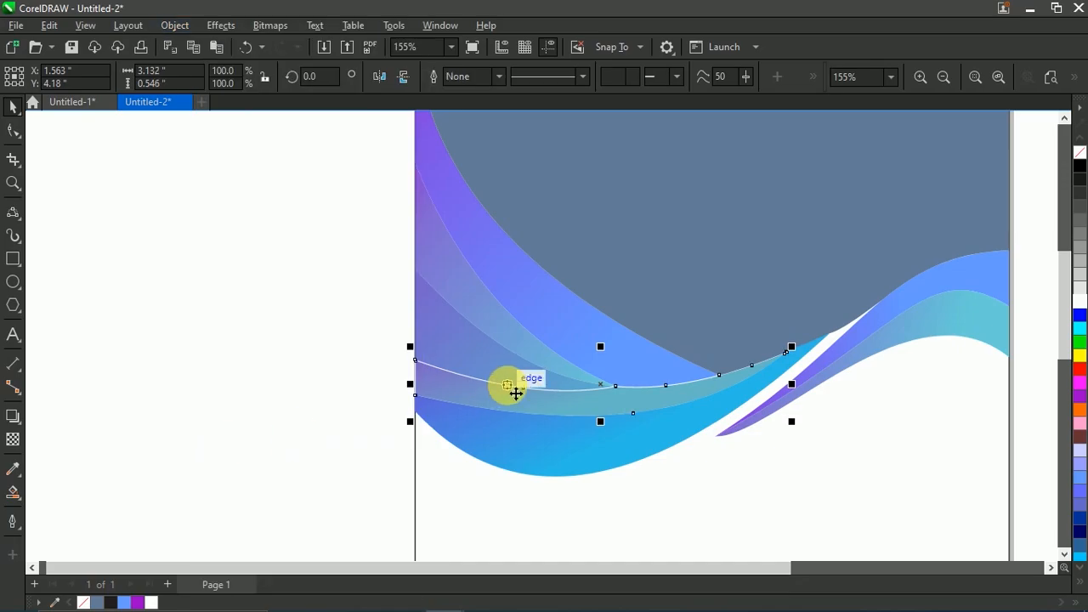
shift+click(538, 403)
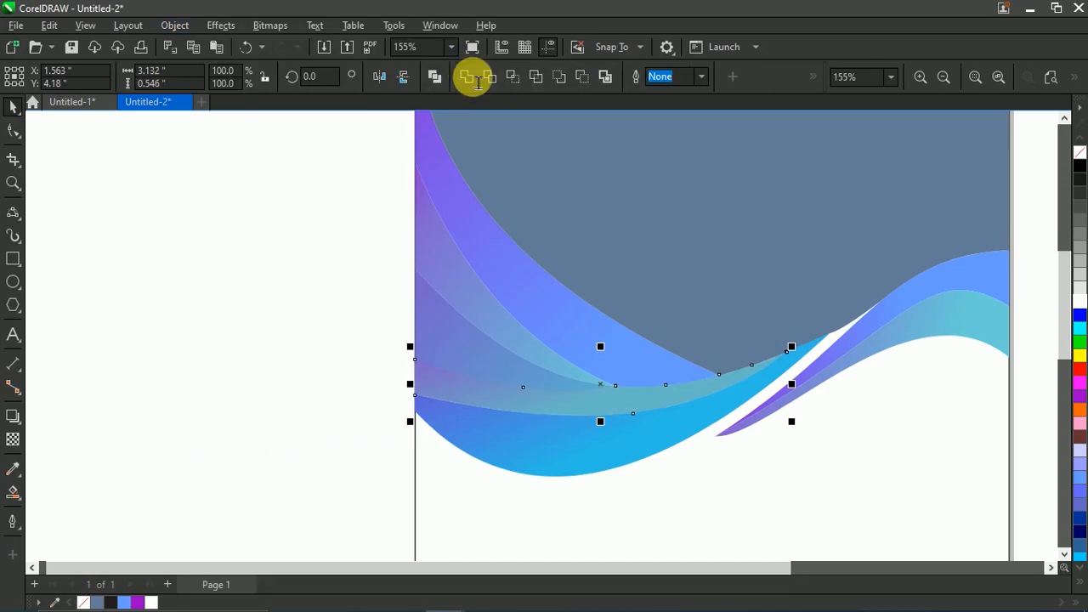
click(466, 76)
click(337, 282)
Add a white outline to the left wave's third band, convert it to an object and weld it into the band
click(463, 357)
right_click(1075, 301)
click(174, 25)
click(215, 451)
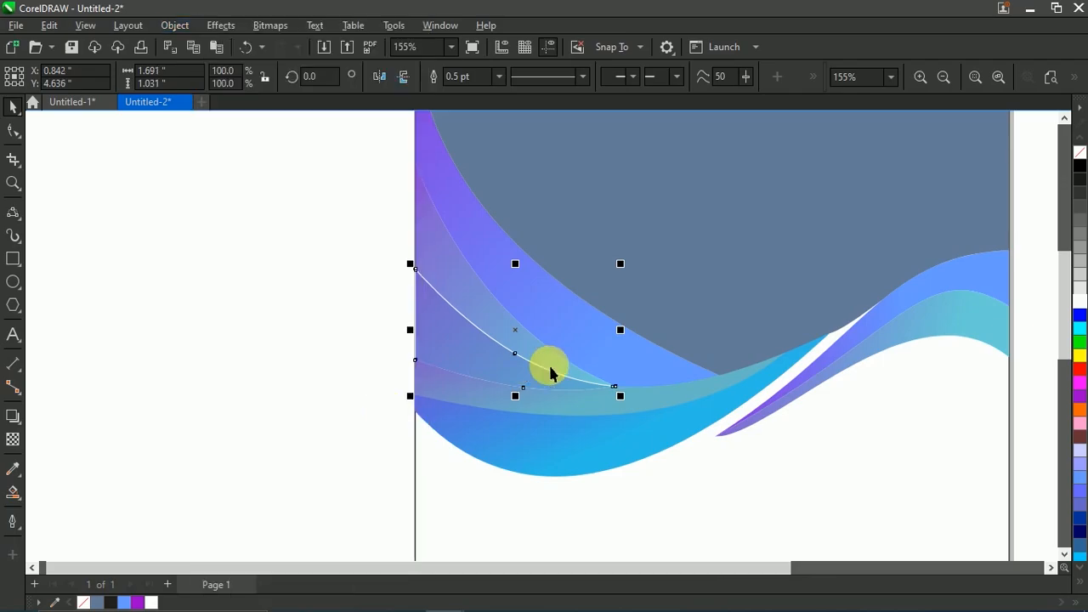
shift+click(481, 362)
click(467, 75)
click(354, 234)
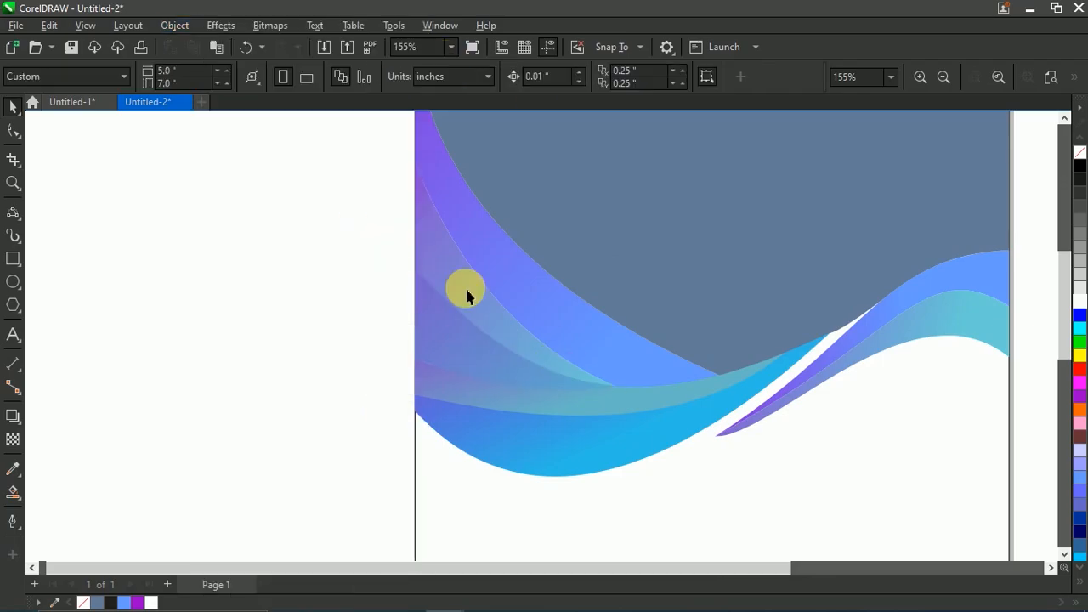
Outline the right wave's lower band in white, convert the outline to an object and weld it with the band
scroll(458, 287, down, 1)
scroll(756, 313, up, 1)
click(758, 314)
right_click(1080, 304)
click(174, 25)
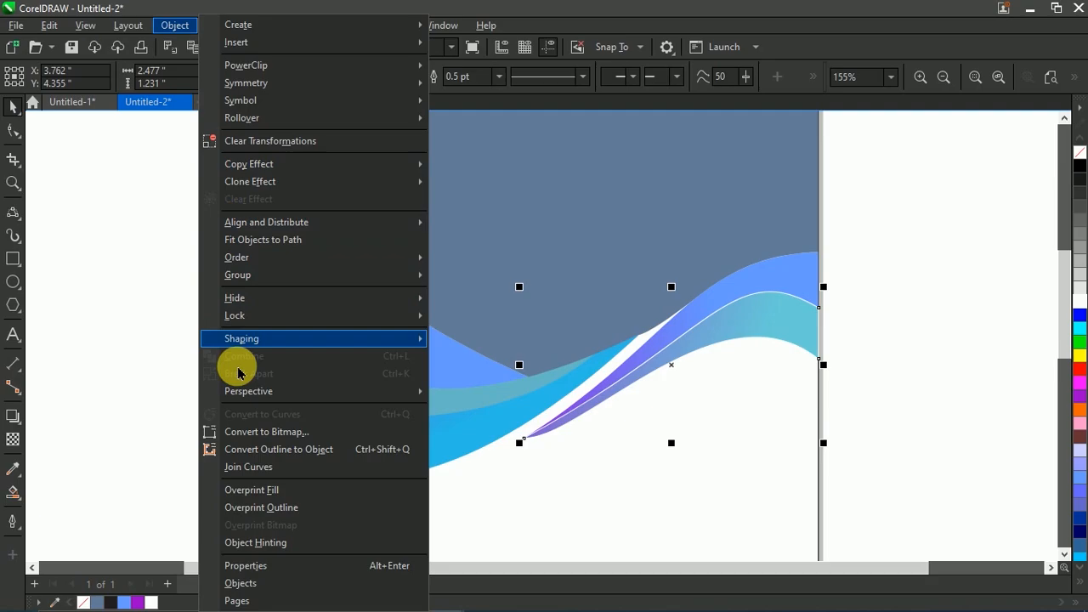
click(265, 450)
click(445, 75)
click(886, 230)
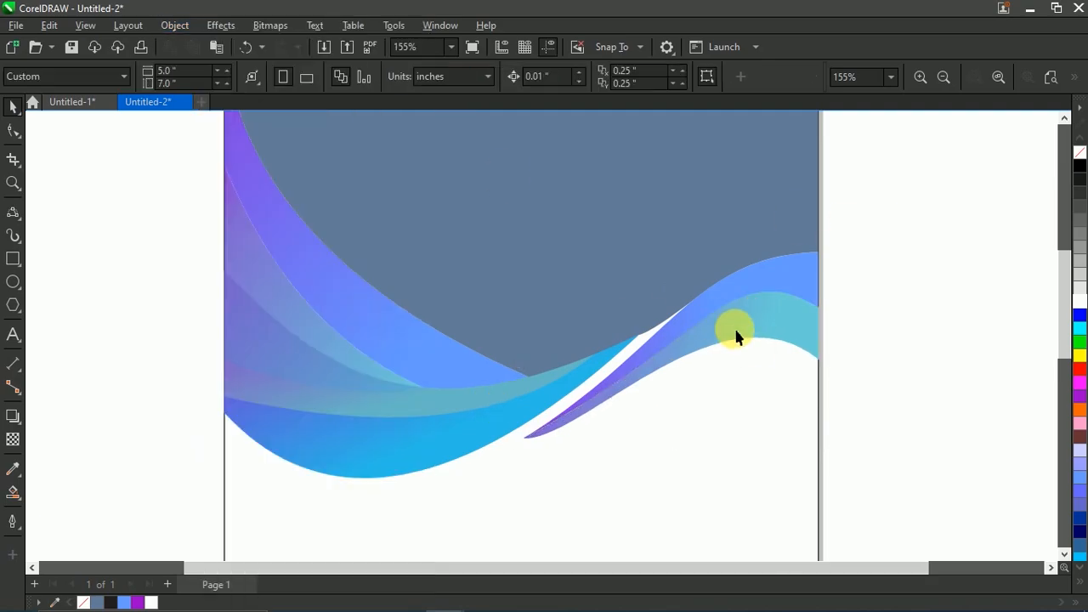
Apply a white outline to the left wave's second band, convert it to an object and weld it to that band
click(301, 304)
right_click(1084, 306)
click(1022, 294)
click(174, 25)
click(240, 448)
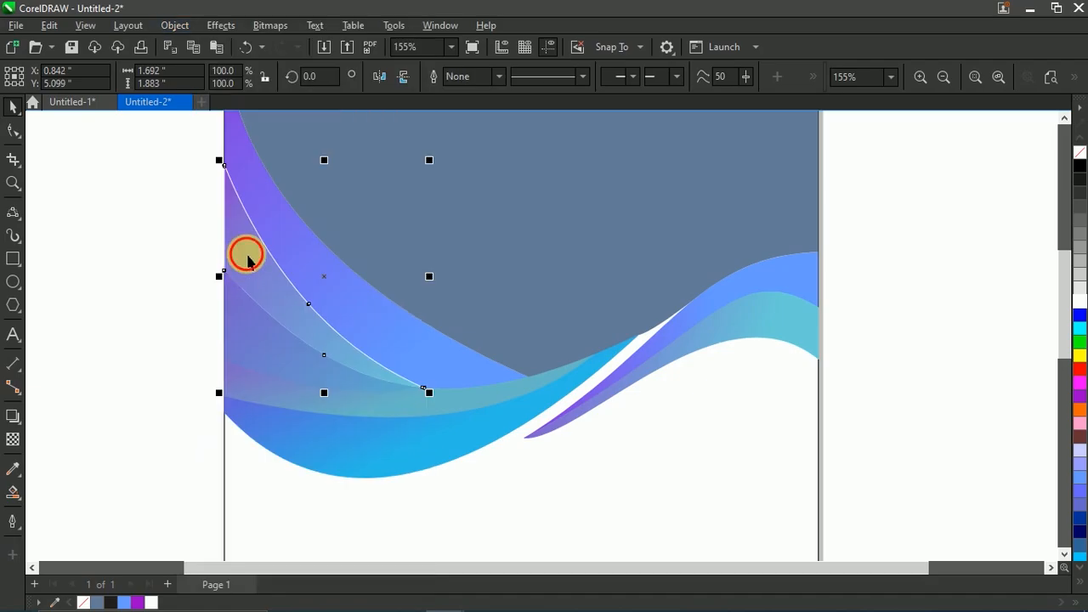
click(479, 77)
click(801, 119)
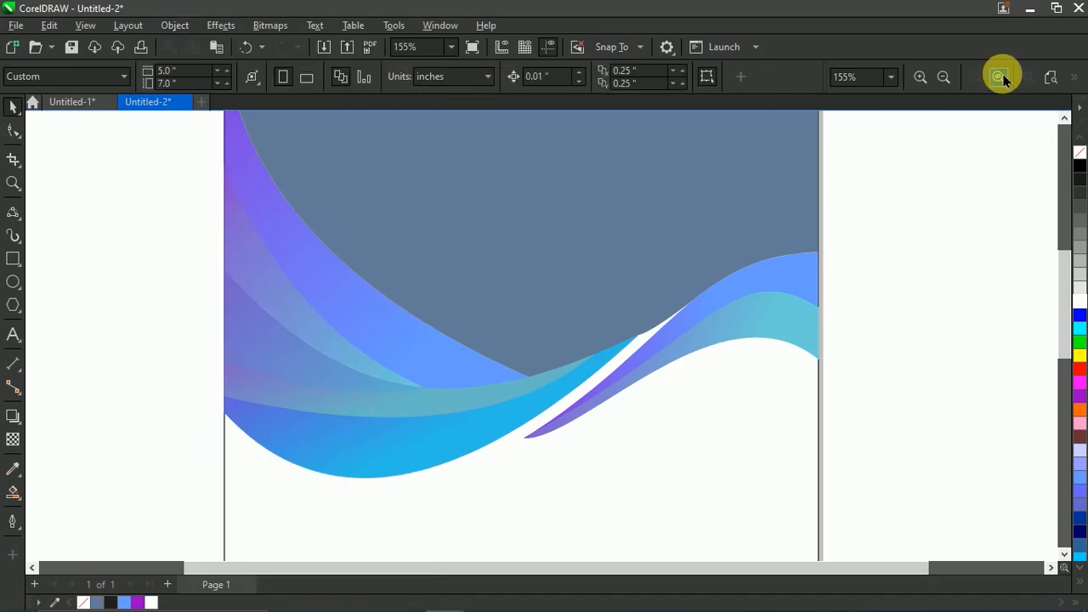
Import pexels-photo-106399 from the Downloads folder and place it beside the page
click(999, 76)
right_click(159, 185)
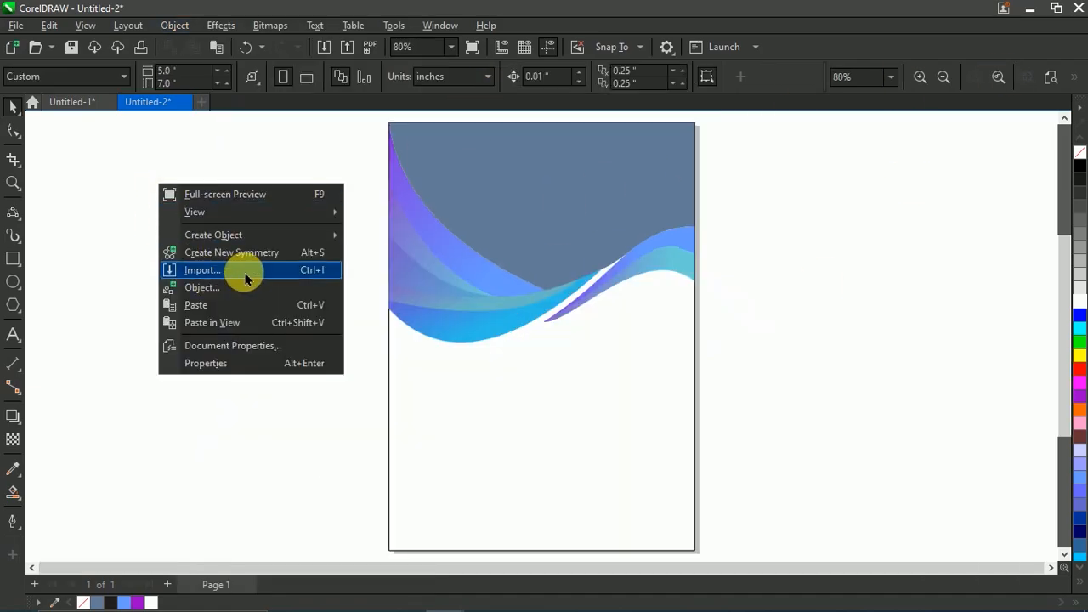
click(245, 272)
click(73, 144)
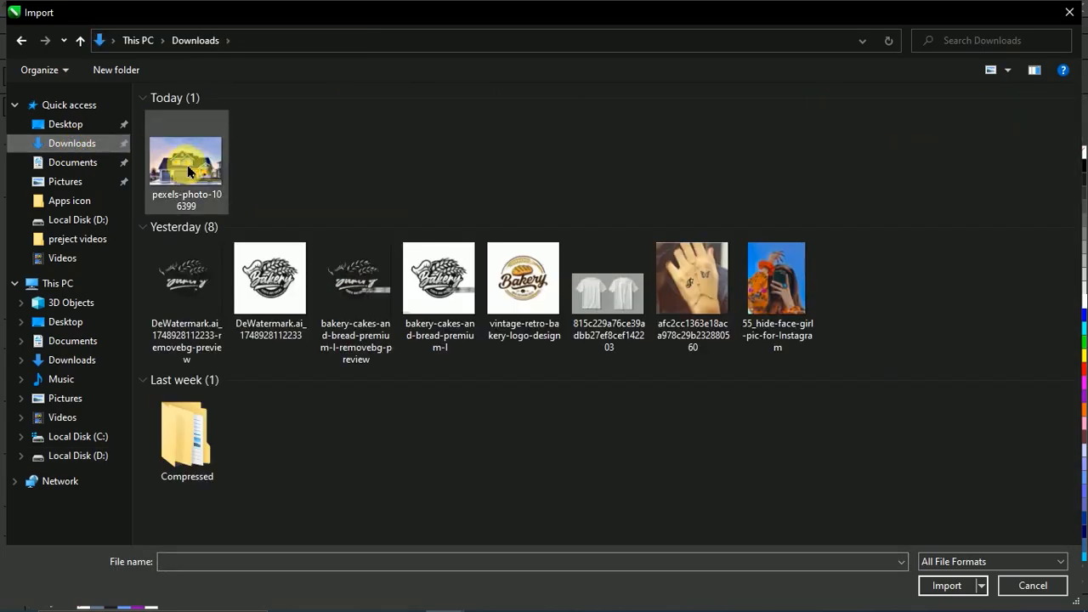
double_click(184, 170)
drag(74, 156, 411, 350)
Place the house photo inside the filled shape above the waves as a PowerClip and select that frame
scroll(336, 239, down, 3)
drag(337, 240, 432, 219)
click(468, 267)
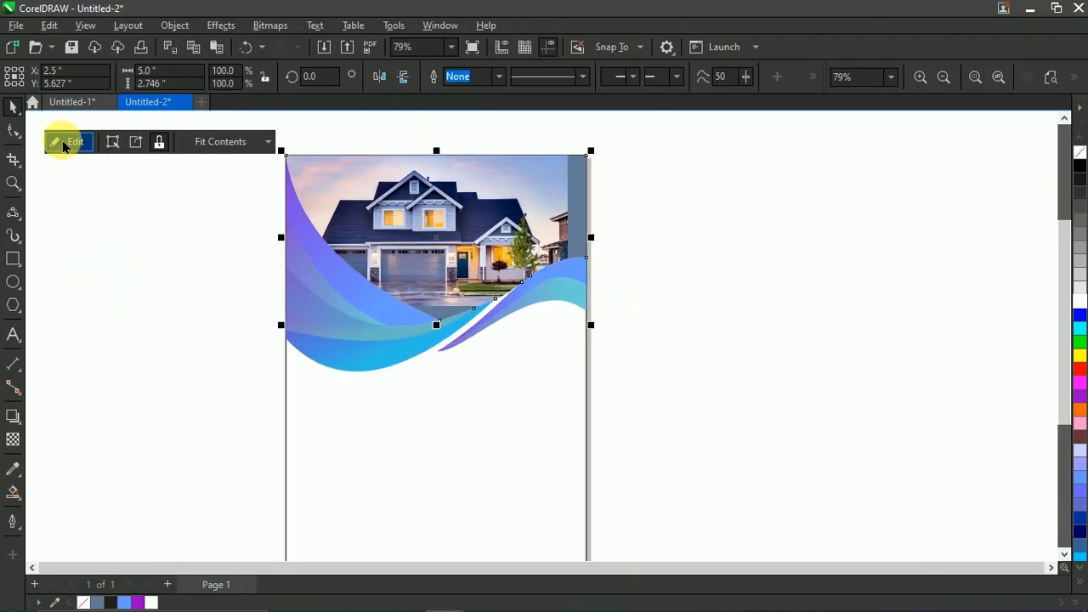
Edit the PowerClip contents, enlarging the house photo to about 5.09 by 3.39 inches so it covers the frame, and finish editing
click(63, 145)
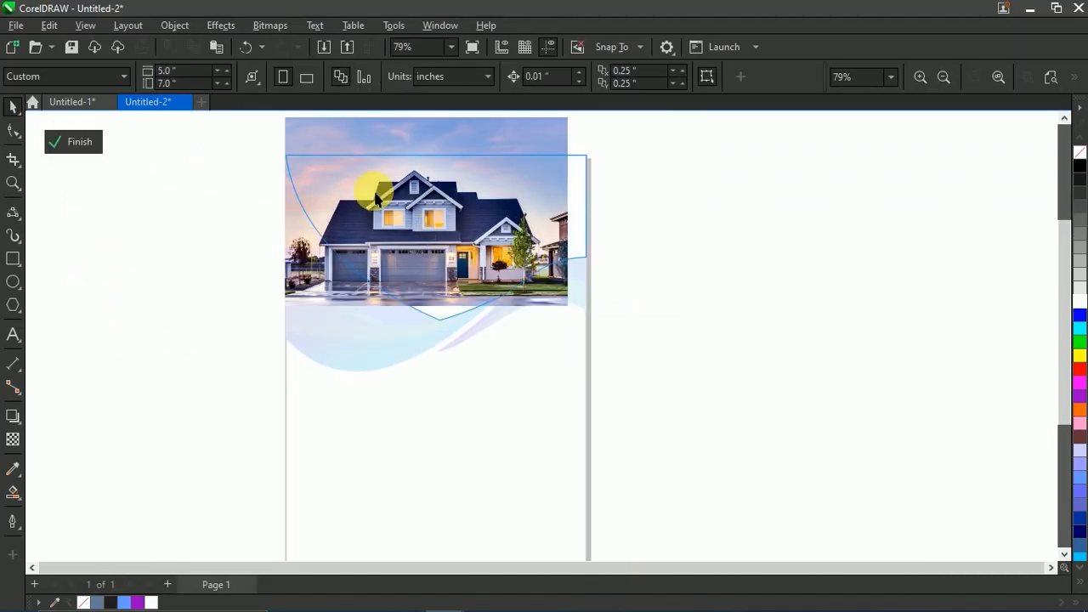
click(564, 305)
drag(574, 316, 609, 335)
drag(485, 284, 500, 290)
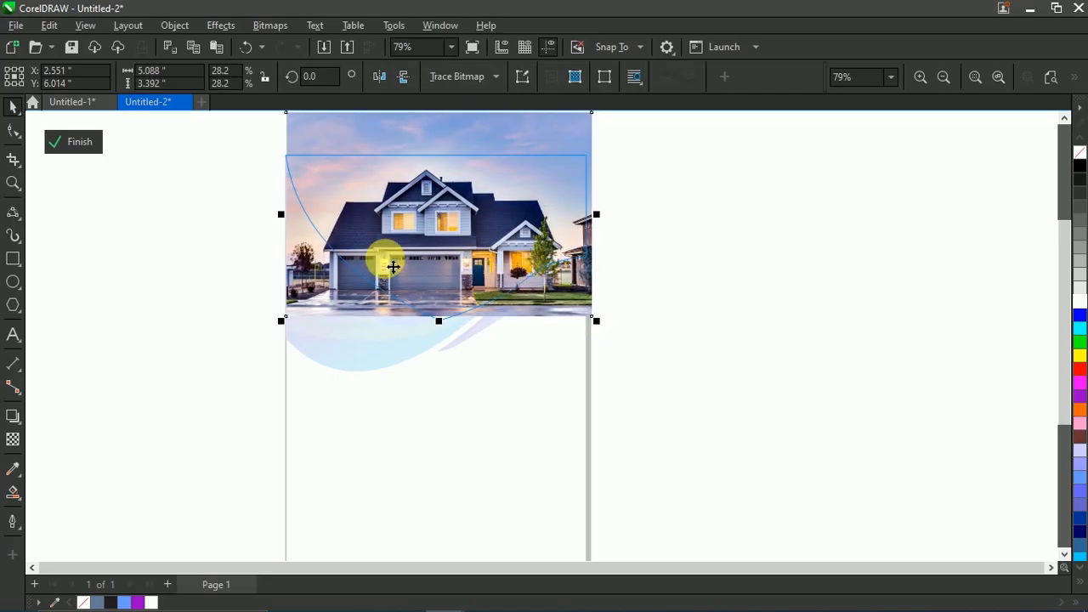
click(69, 141)
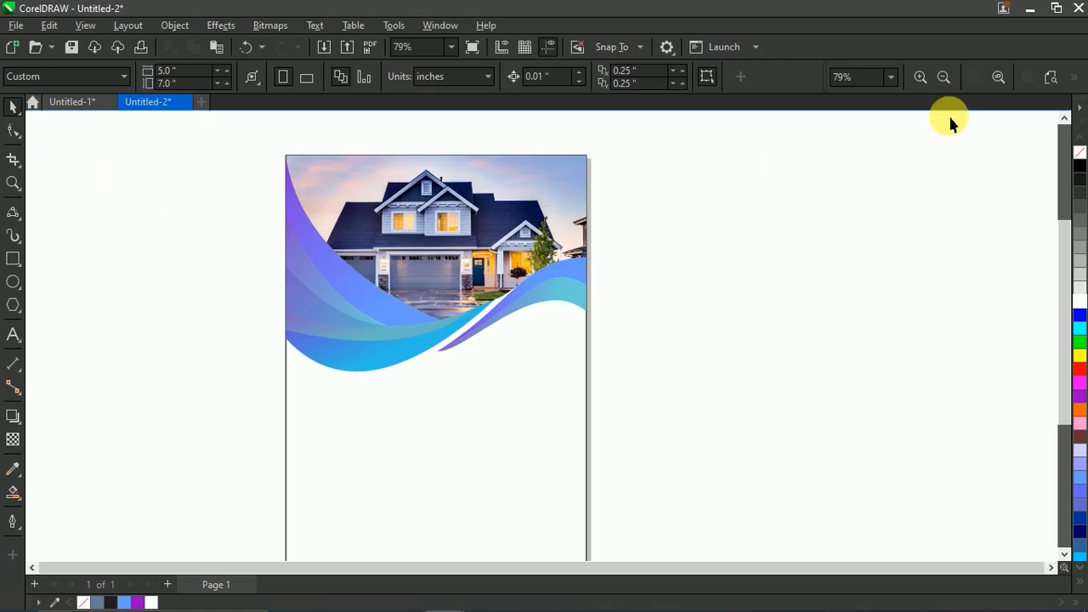
Draw a downward-bowing three-point curve across the full page width near the bottom edge, about 5 inches wide and 0.3 inches deep
click(998, 78)
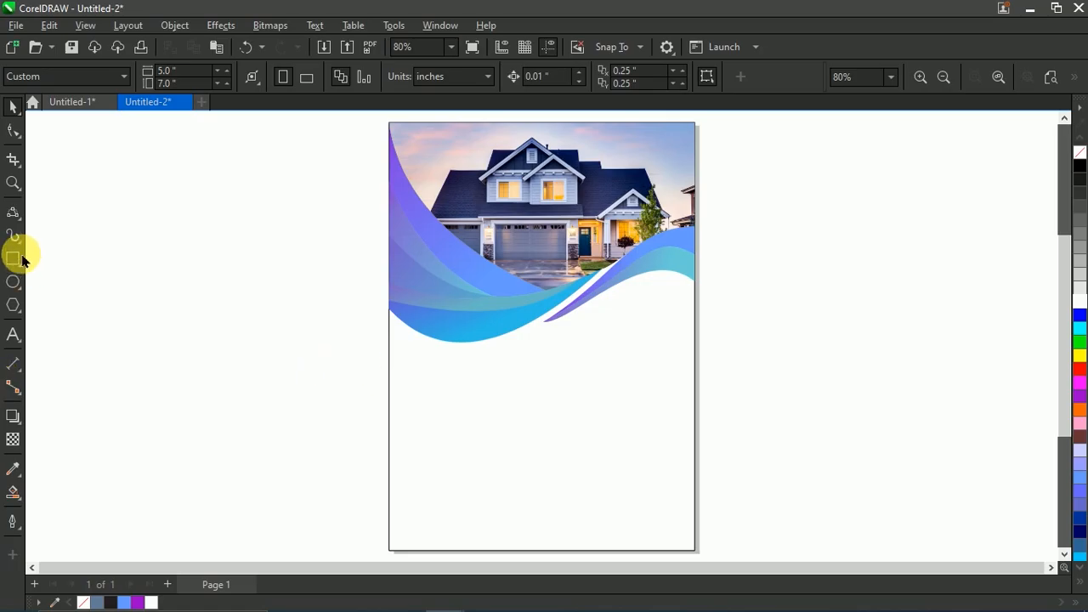
click(19, 220)
click(80, 212)
click(18, 215)
click(64, 283)
drag(389, 526, 639, 527)
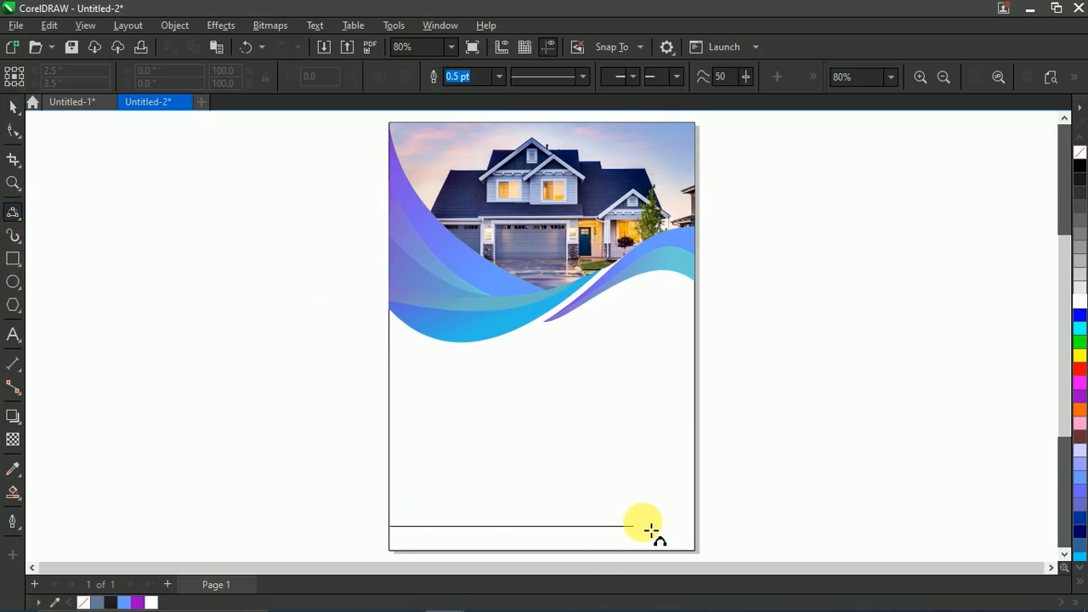
click(539, 554)
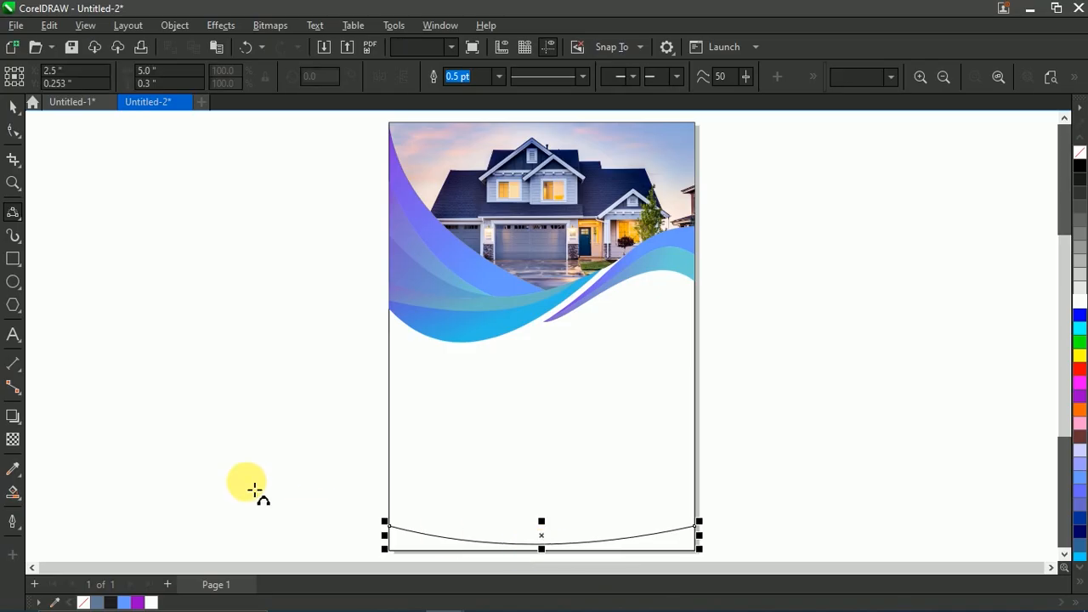
click(12, 105)
click(107, 493)
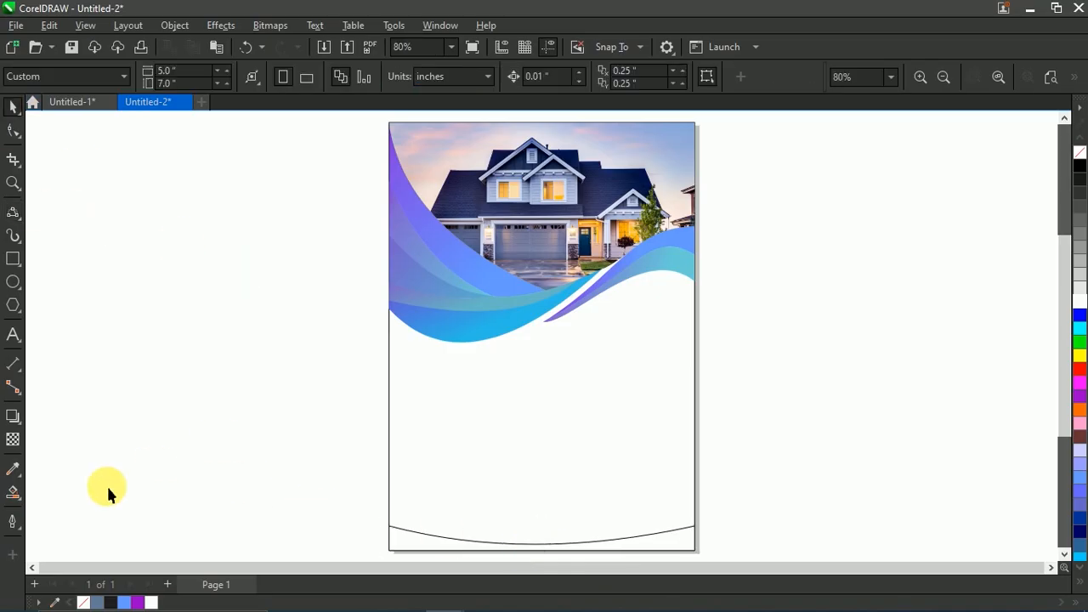
Create a filled shape from the area between the bottom curve and the page's lower edge, and remove its outline
click(12, 522)
click(421, 543)
key(space)
scroll(546, 468, down, 1)
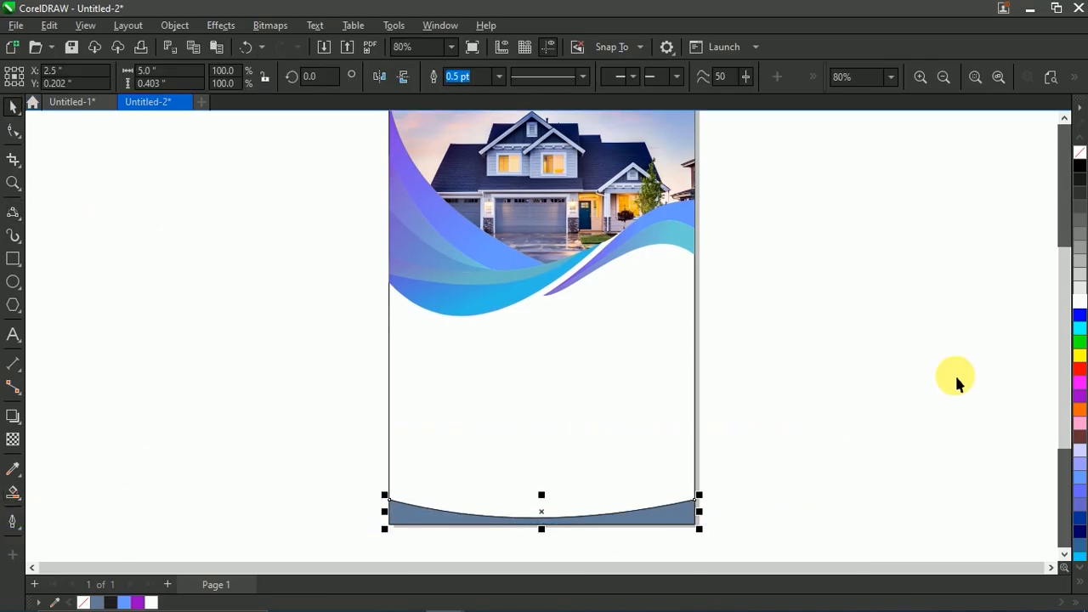
right_click(1078, 151)
Copy the blue-purple gradient fill from the left wave's band onto the curved shape at the page bottom
click(1031, 151)
click(517, 236)
click(446, 217)
drag(446, 220, 417, 515)
click(488, 422)
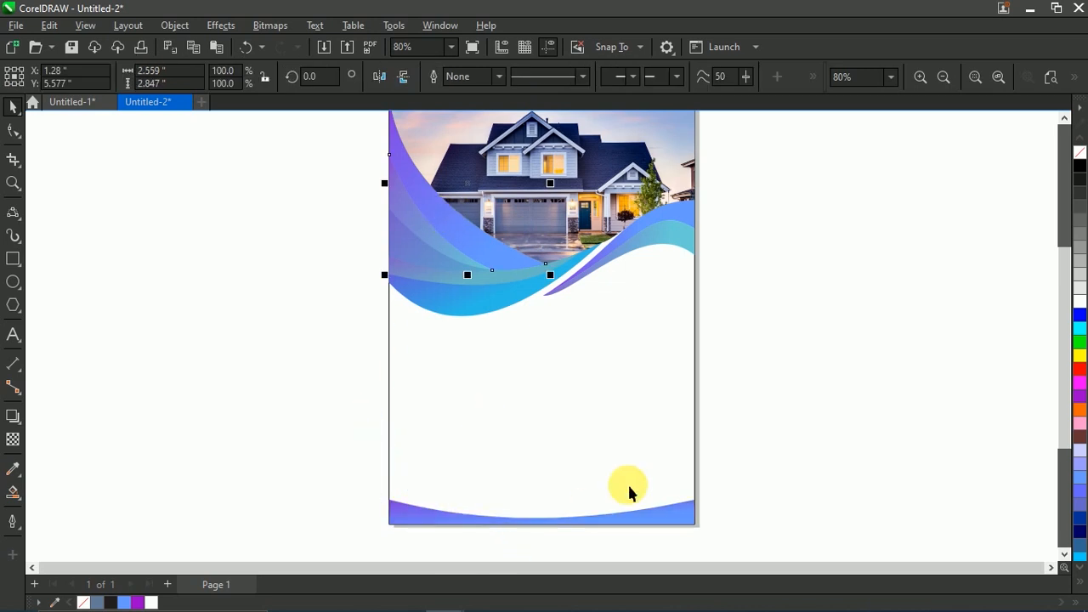
click(629, 486)
click(998, 78)
Switch to the Untitled-1 document and show its finished house flyer design in a full-screen preview
key(ctrl+Tab)
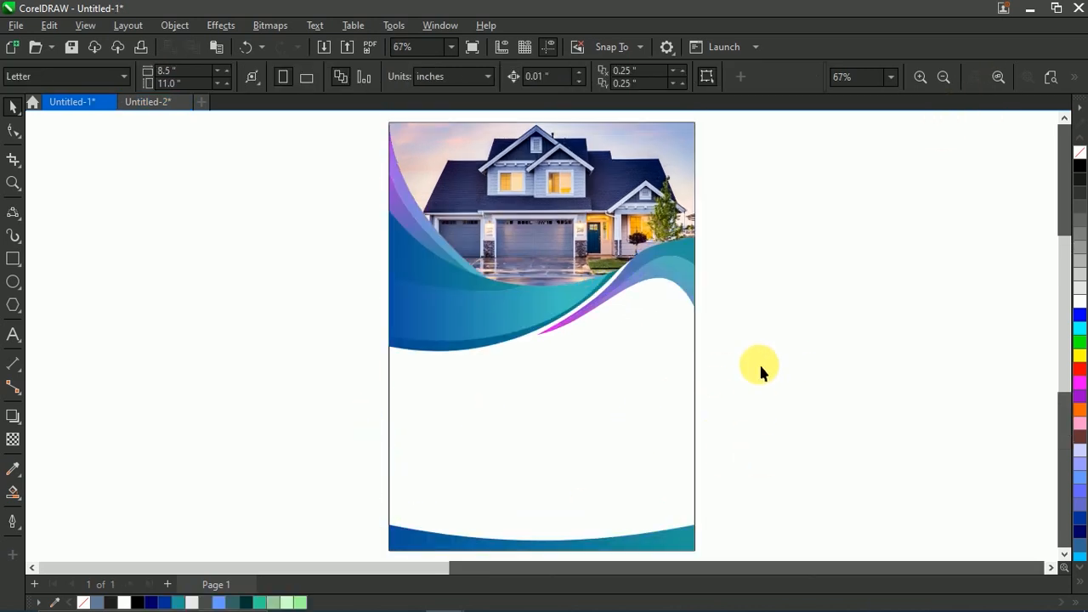
right_click(781, 236)
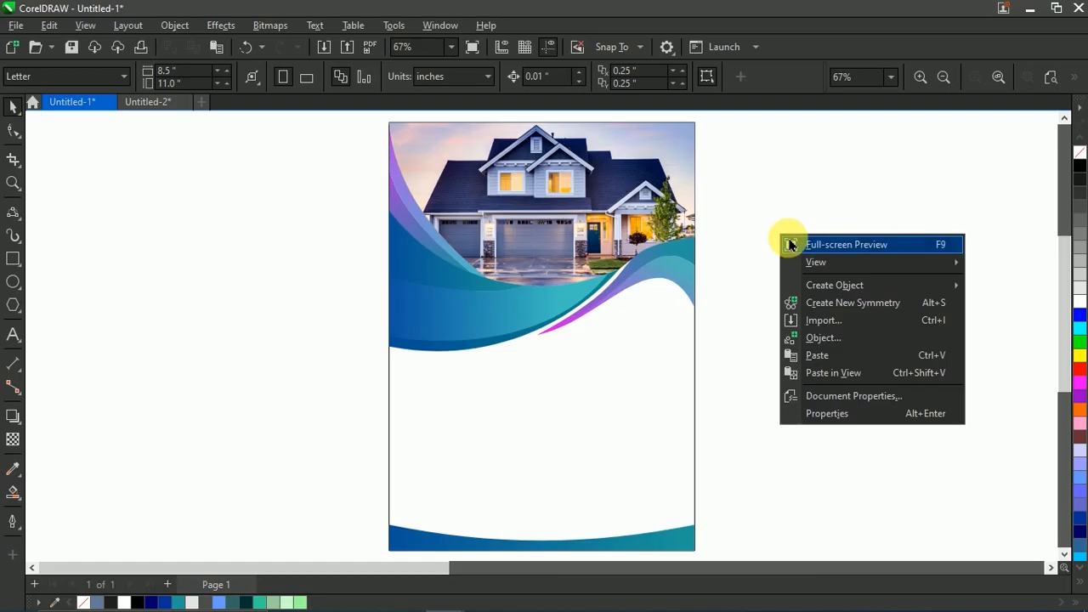
click(821, 244)
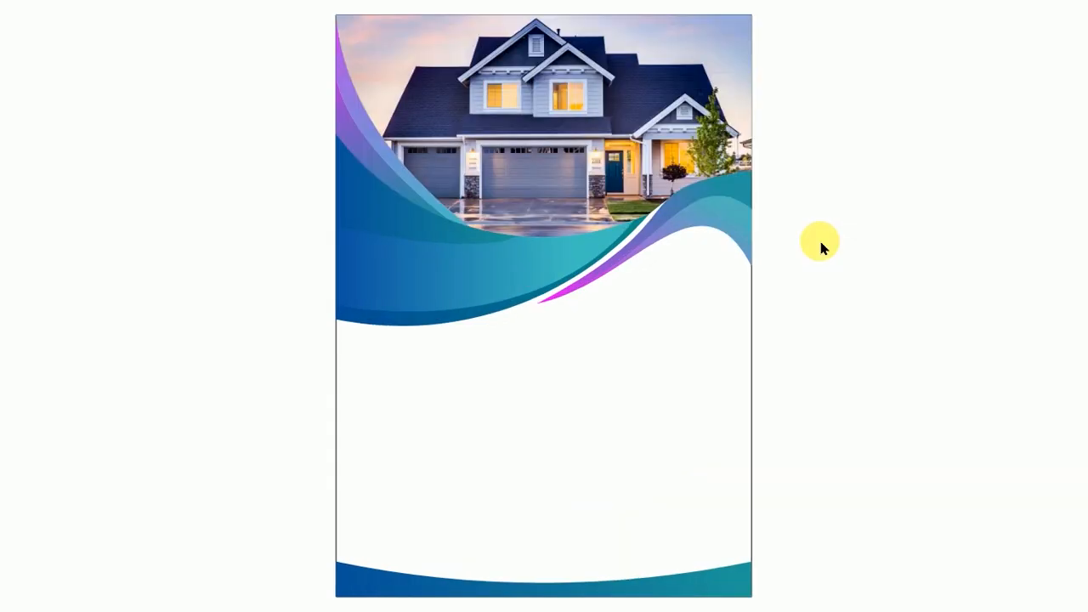